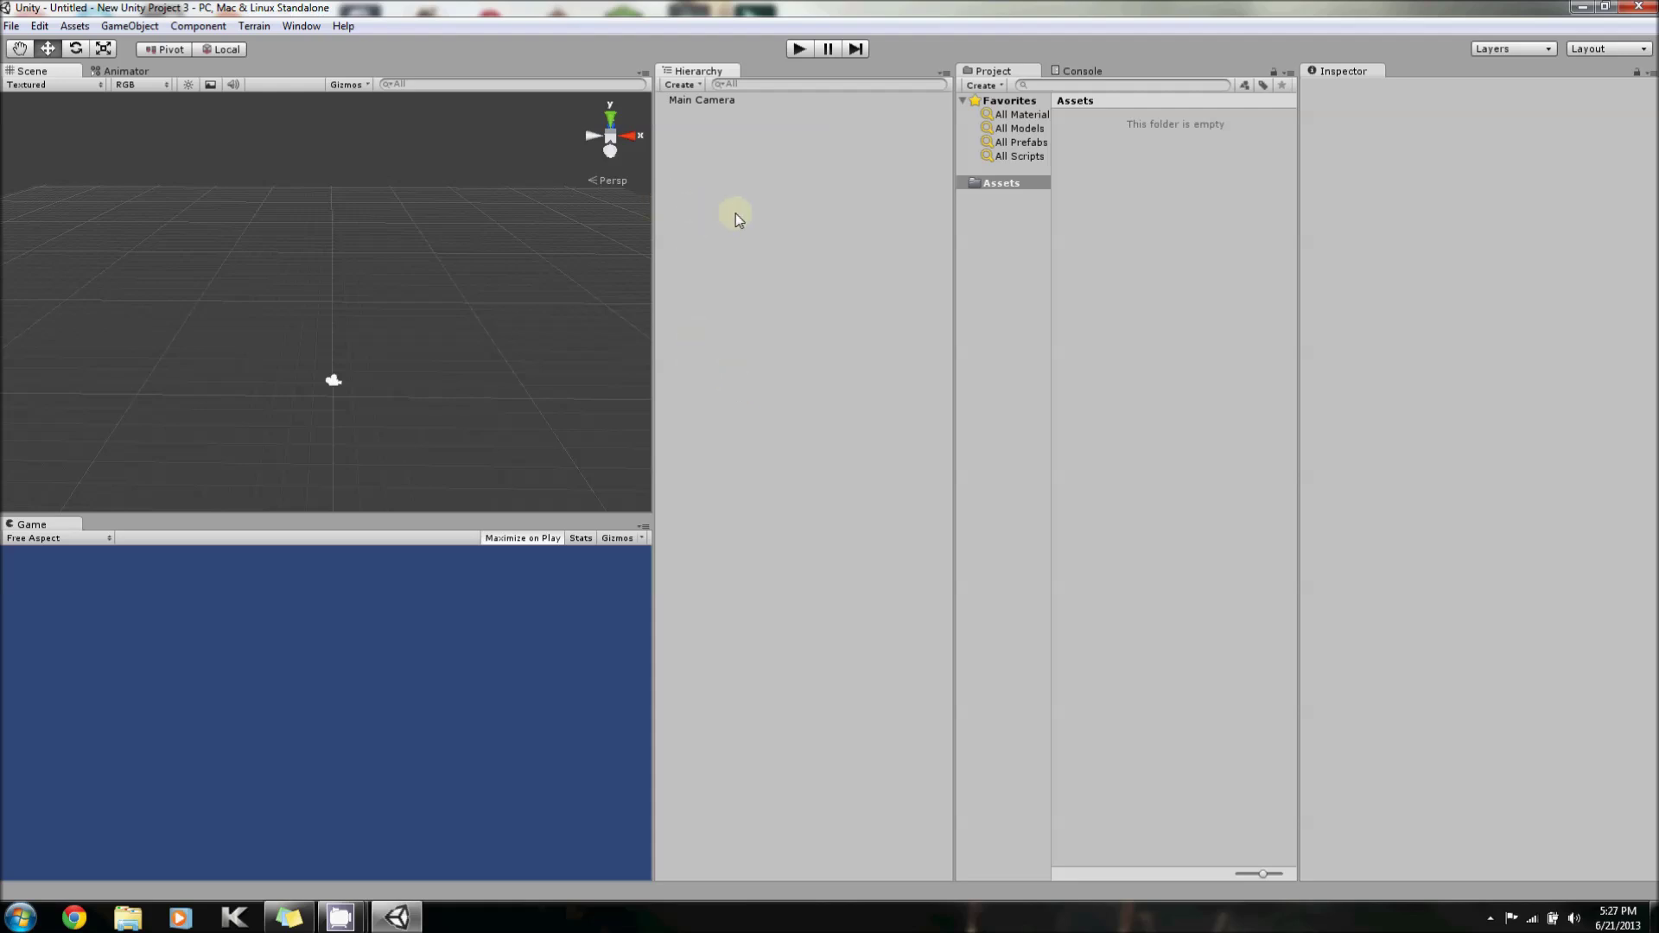
# Open Unity's Edit menu to show its editing commands.
pyautogui.click(40, 26)
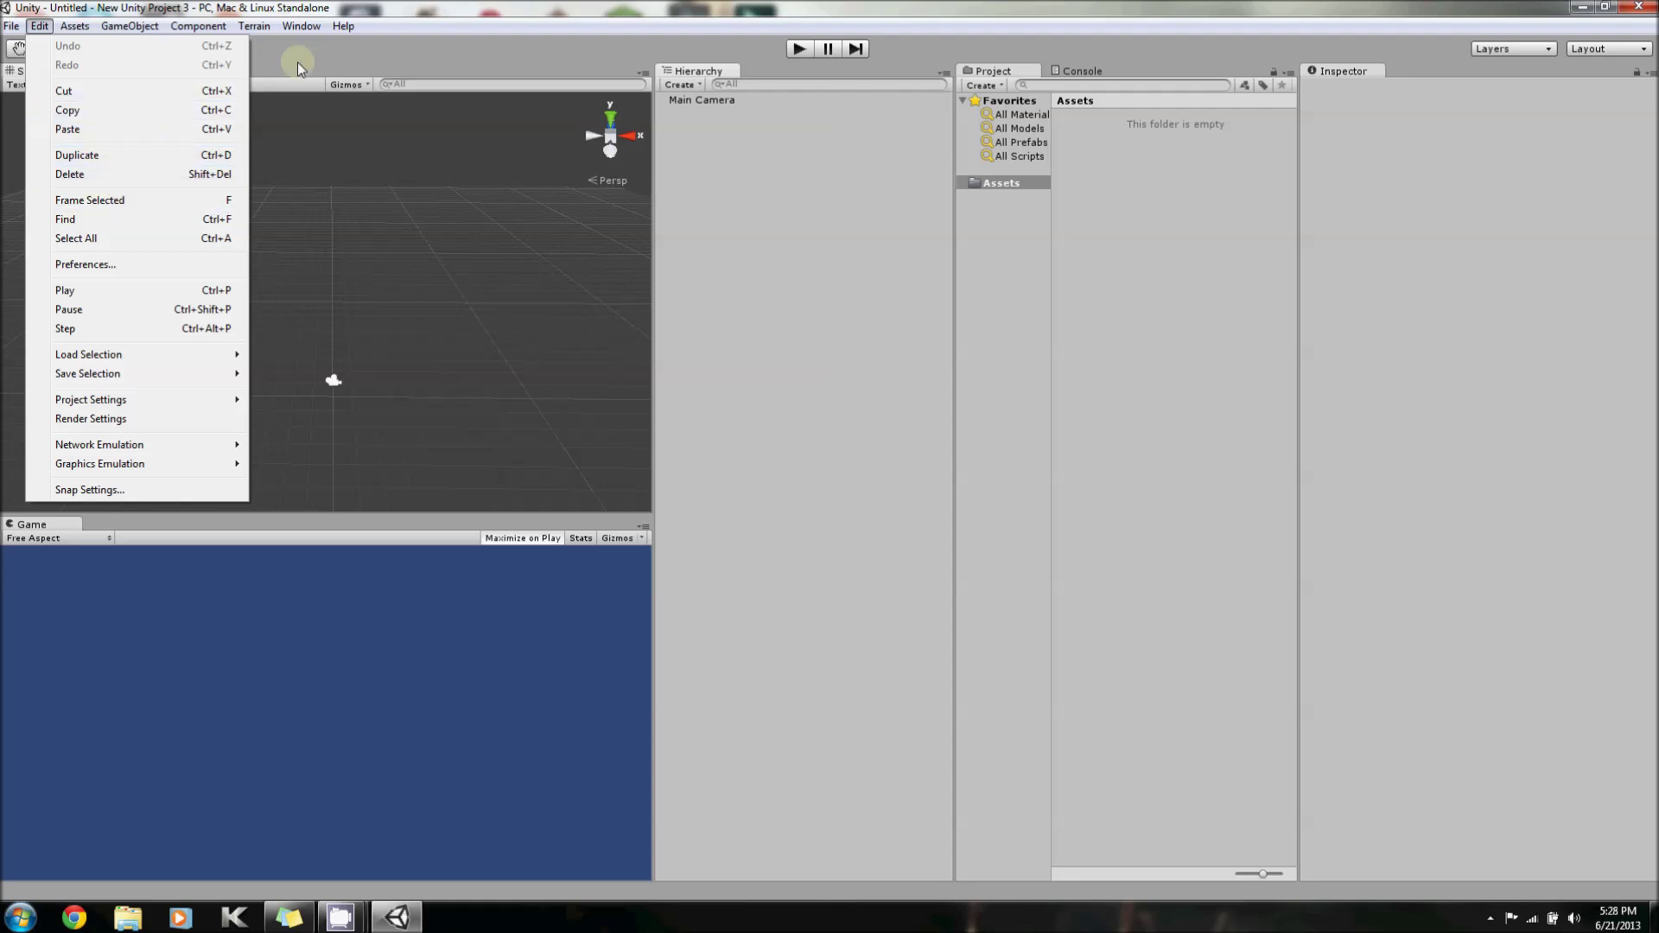
# Dismiss the Edit menu without choosing any command.
pyautogui.click(235, 52)
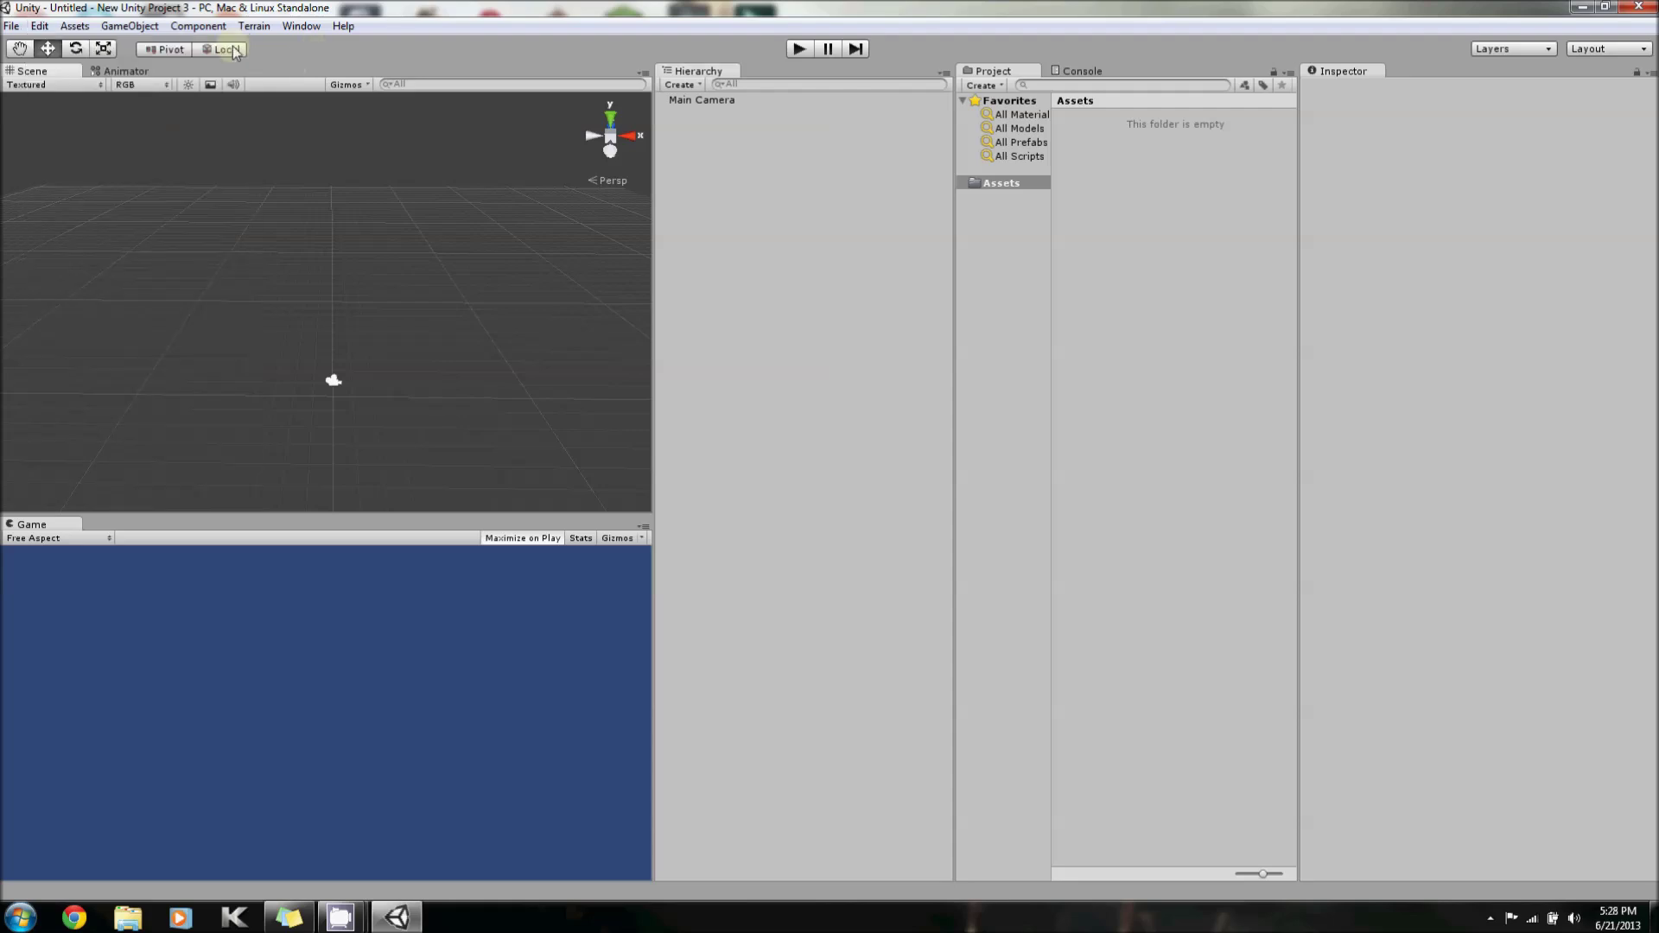
# Add a Cube via GameObject > Create Other and drag it down into the camera's view.
pyautogui.click(148, 30)
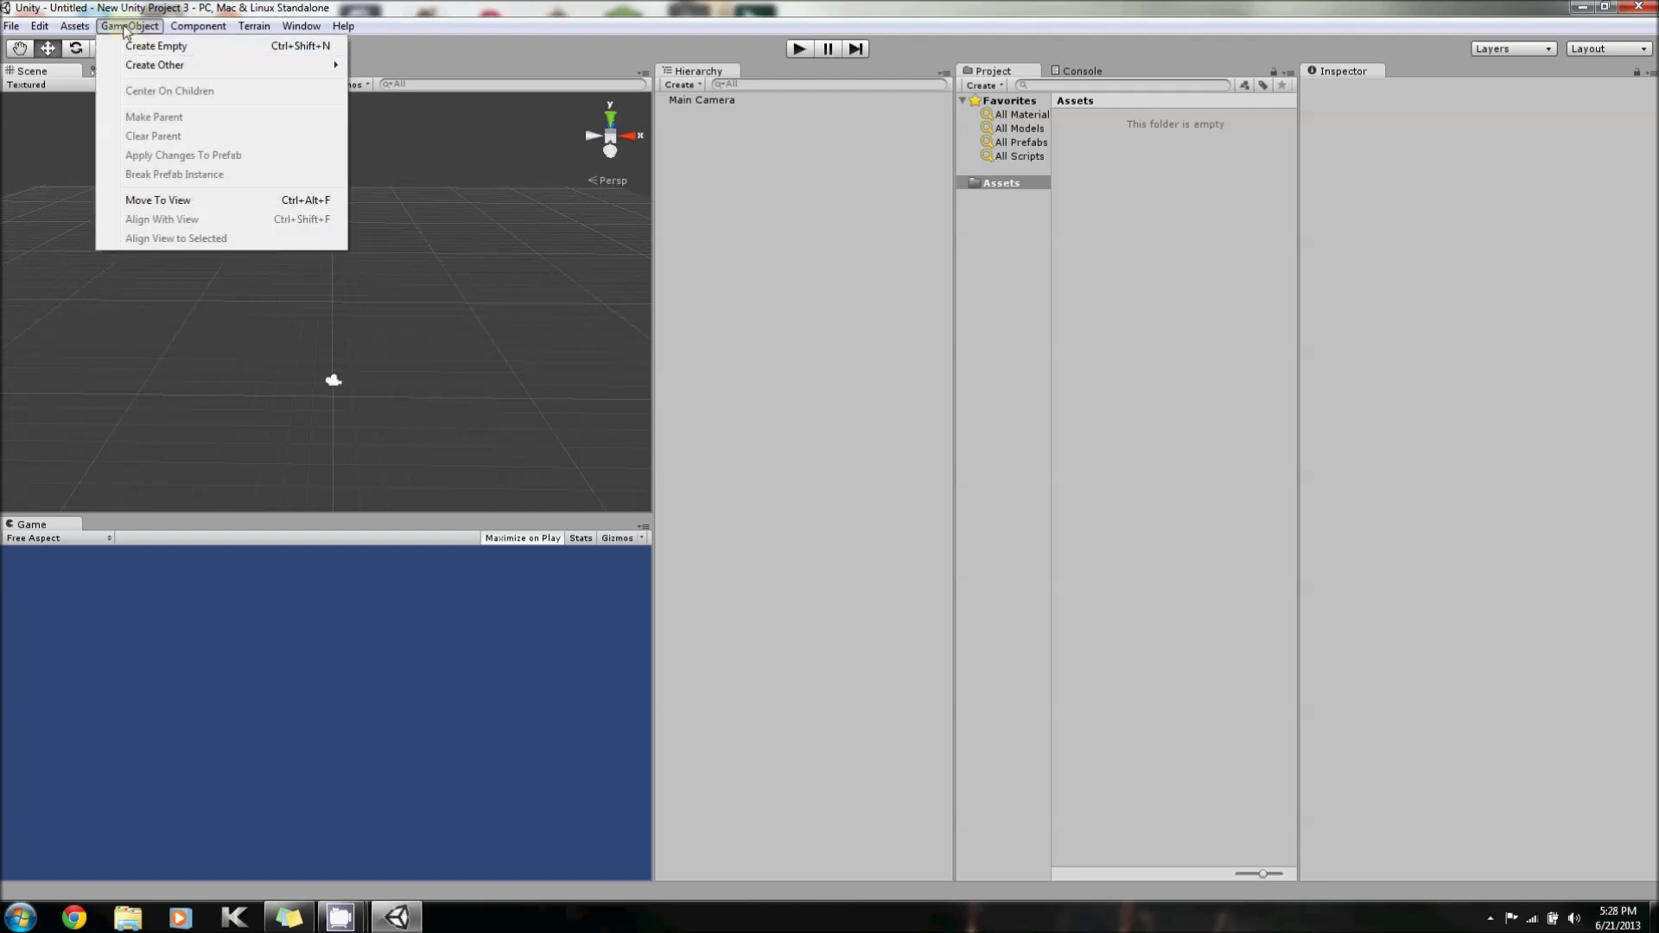
pyautogui.moveTo(199, 69)
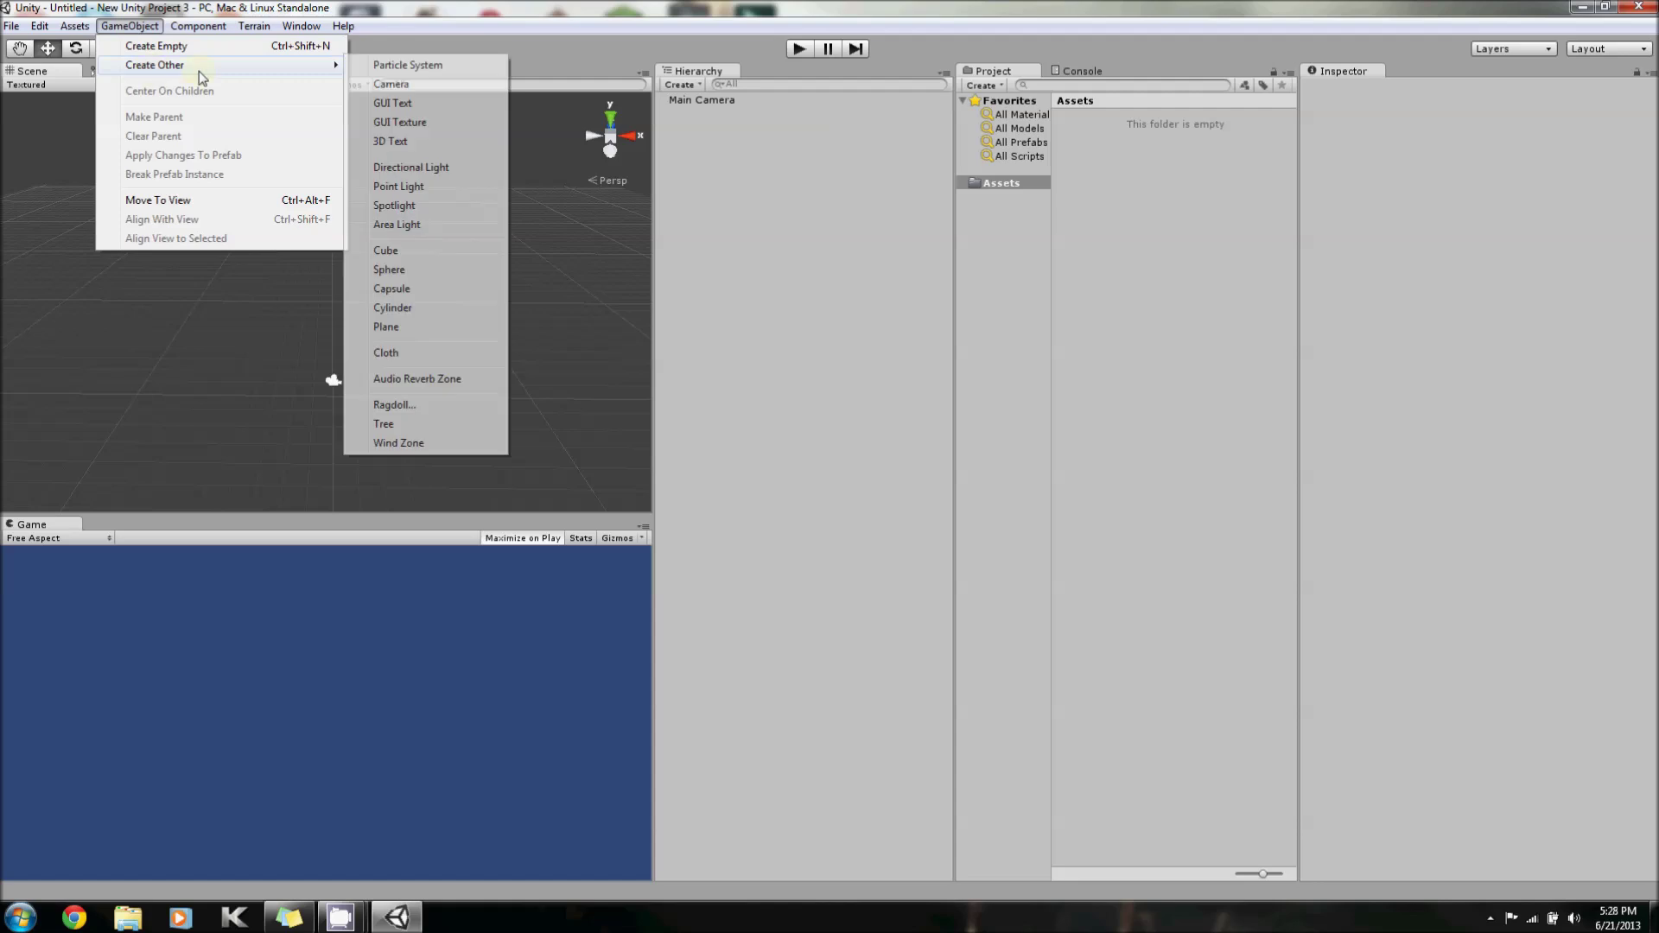
pyautogui.click(412, 252)
pyautogui.moveTo(318, 232); pyautogui.dragTo(324, 288)
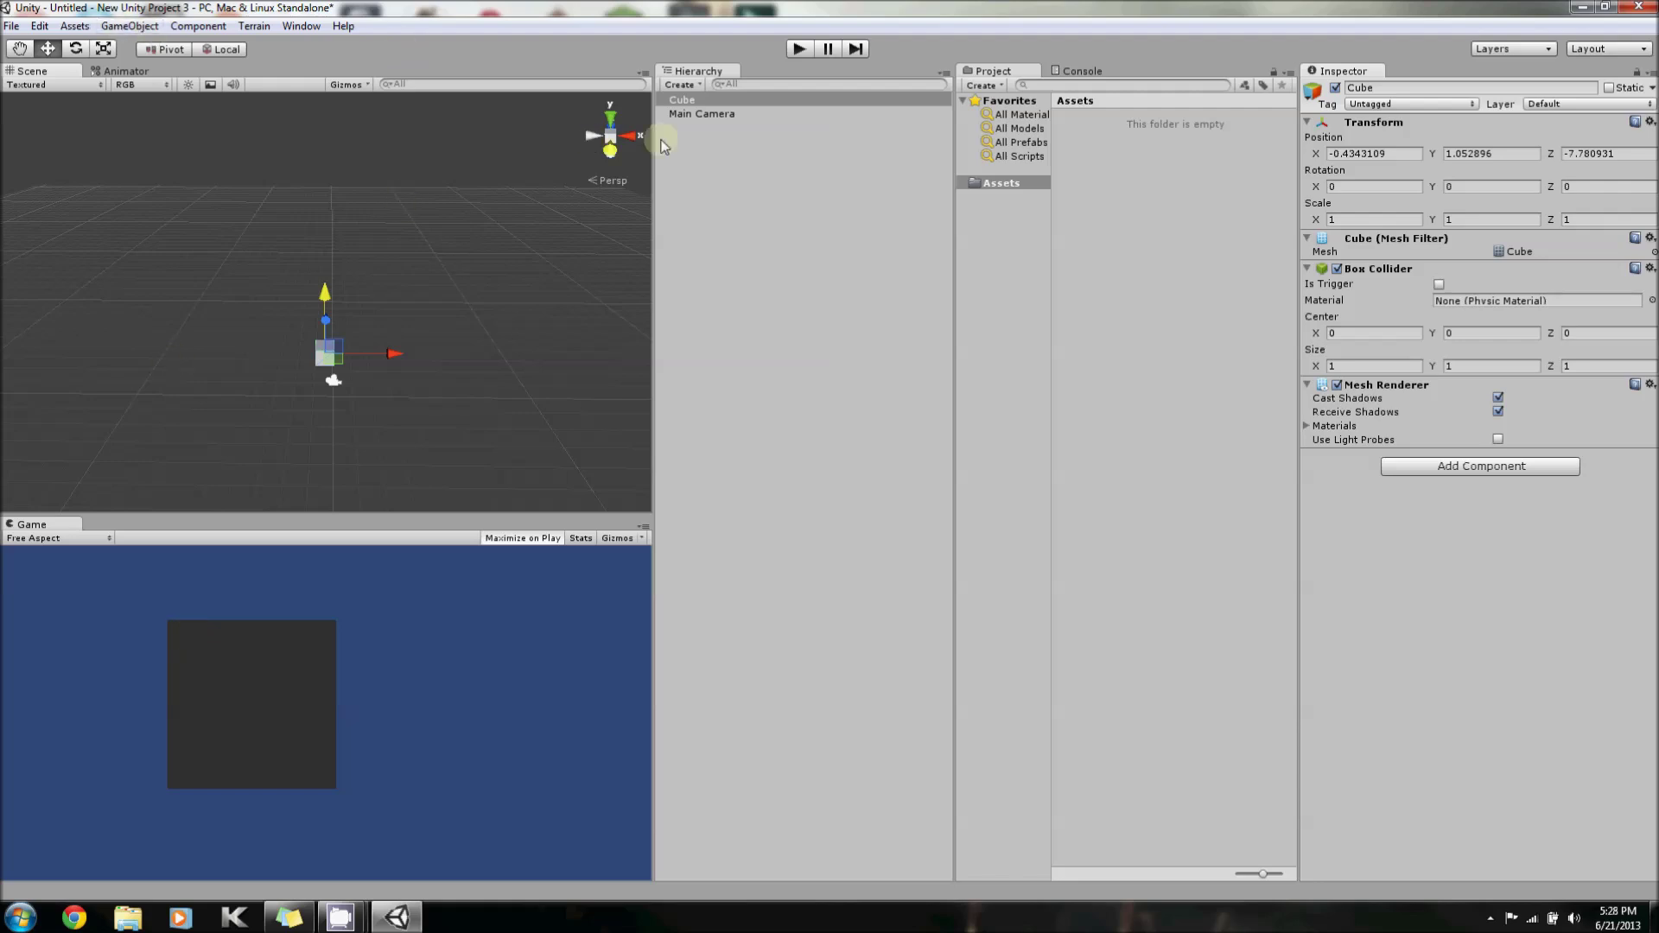
pyautogui.click(38, 27)
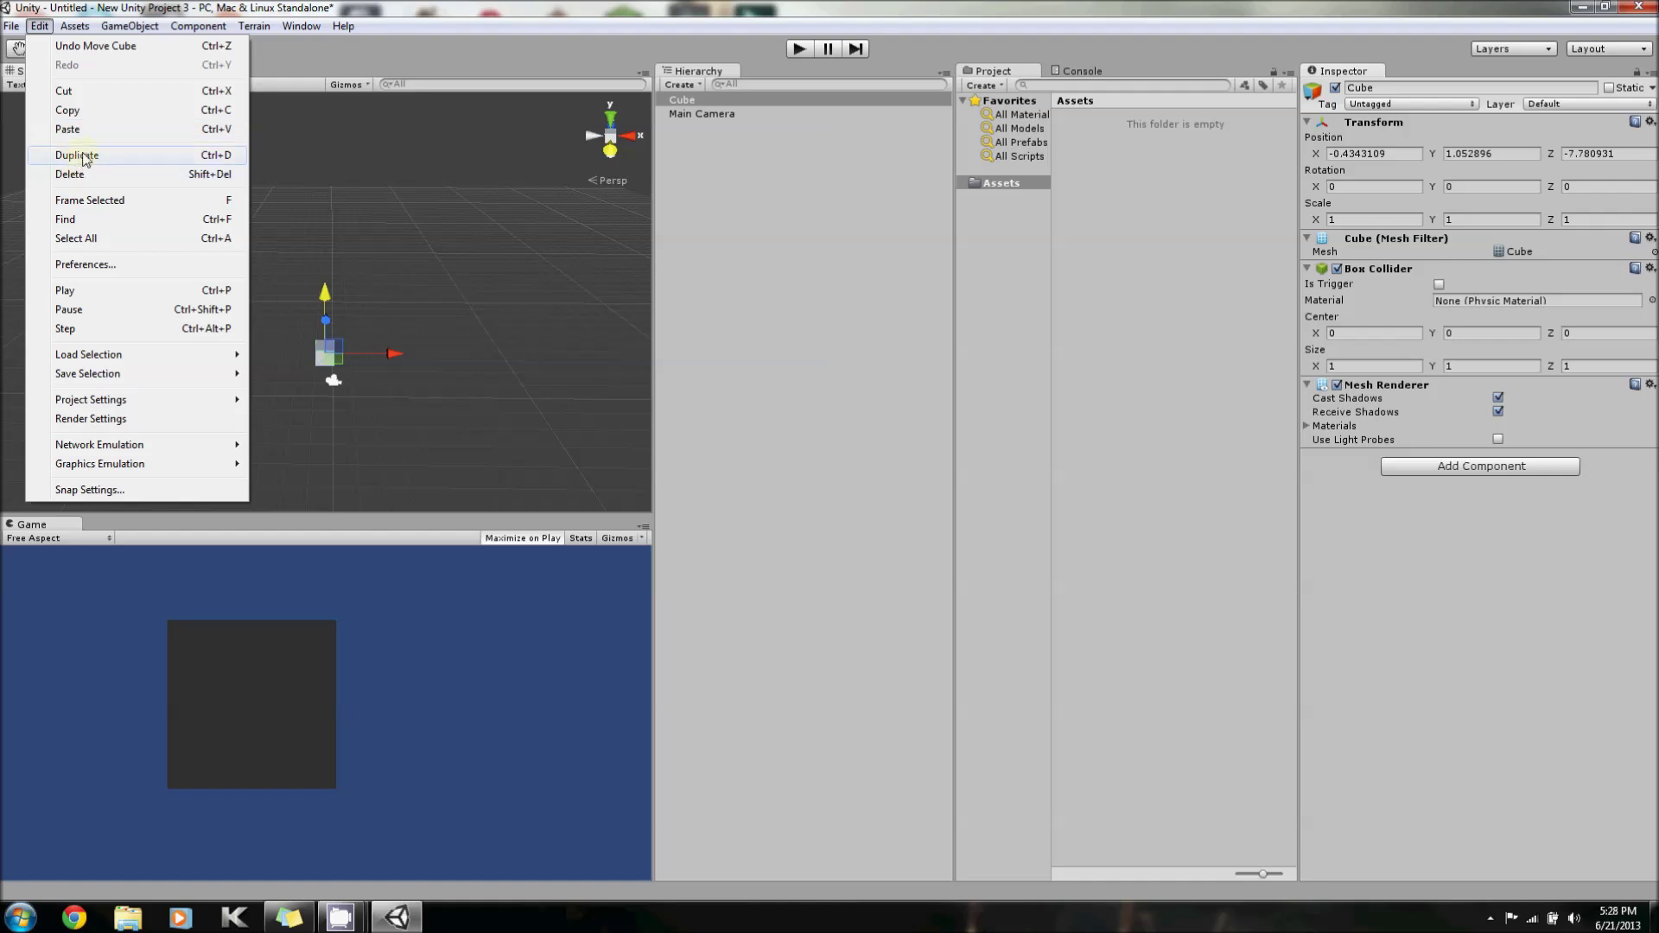
# Duplicate the Cube from the Hierarchy and slide the copy sideways along X.
pyautogui.click(713, 218)
pyautogui.click(690, 101)
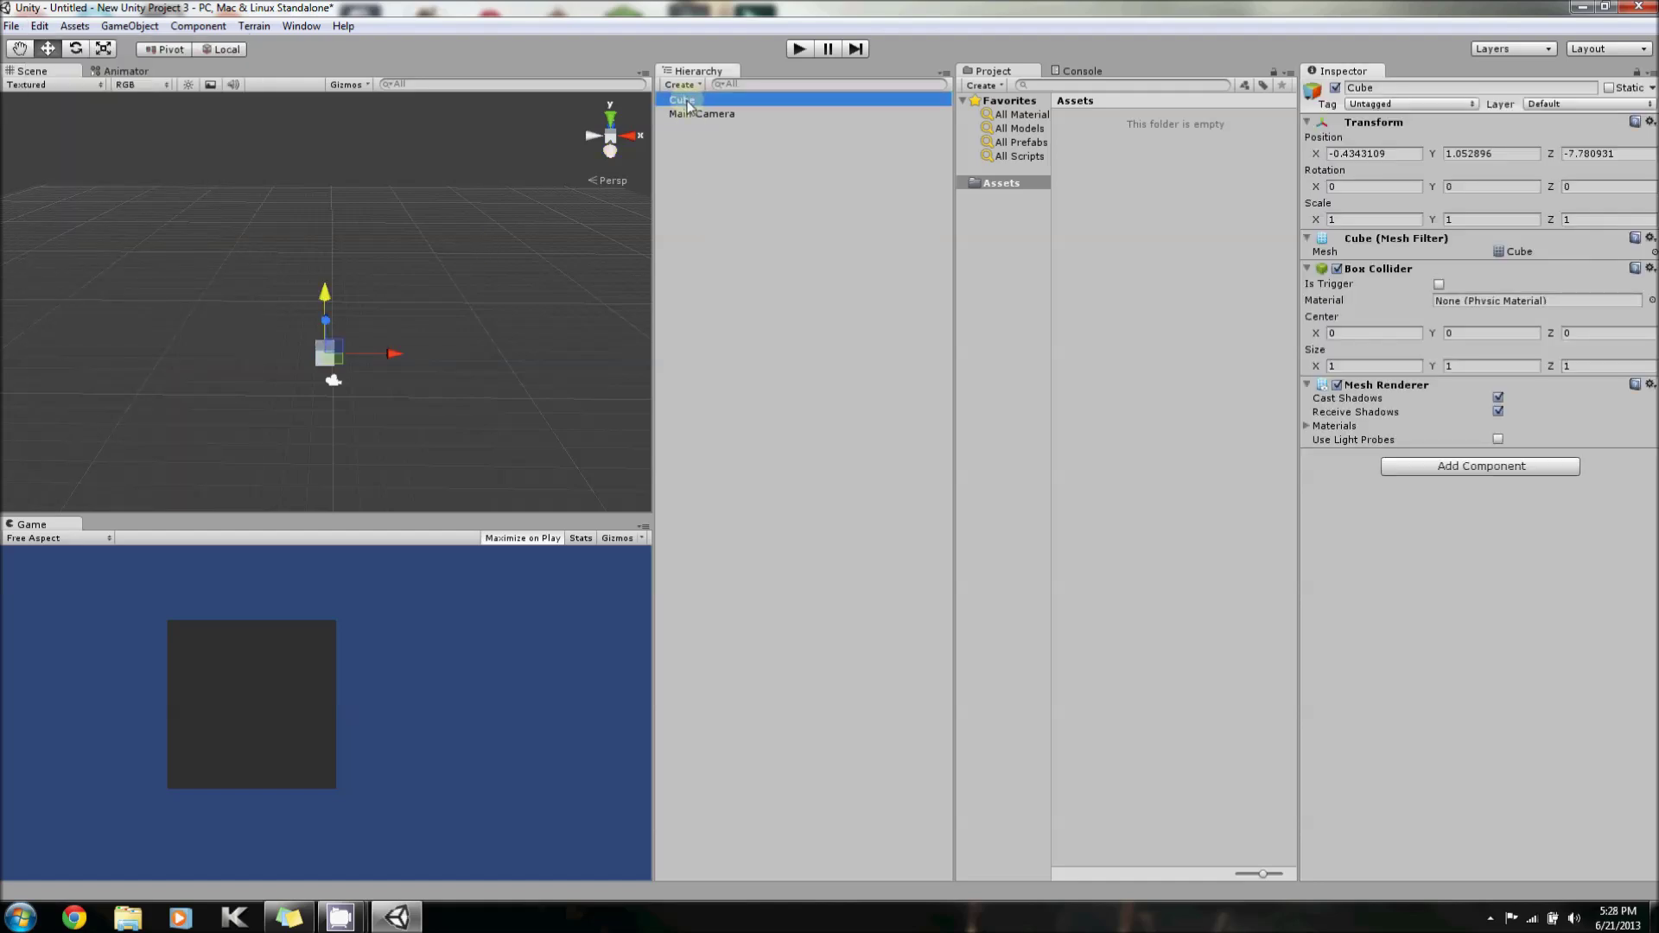
pyautogui.rightClick(689, 104)
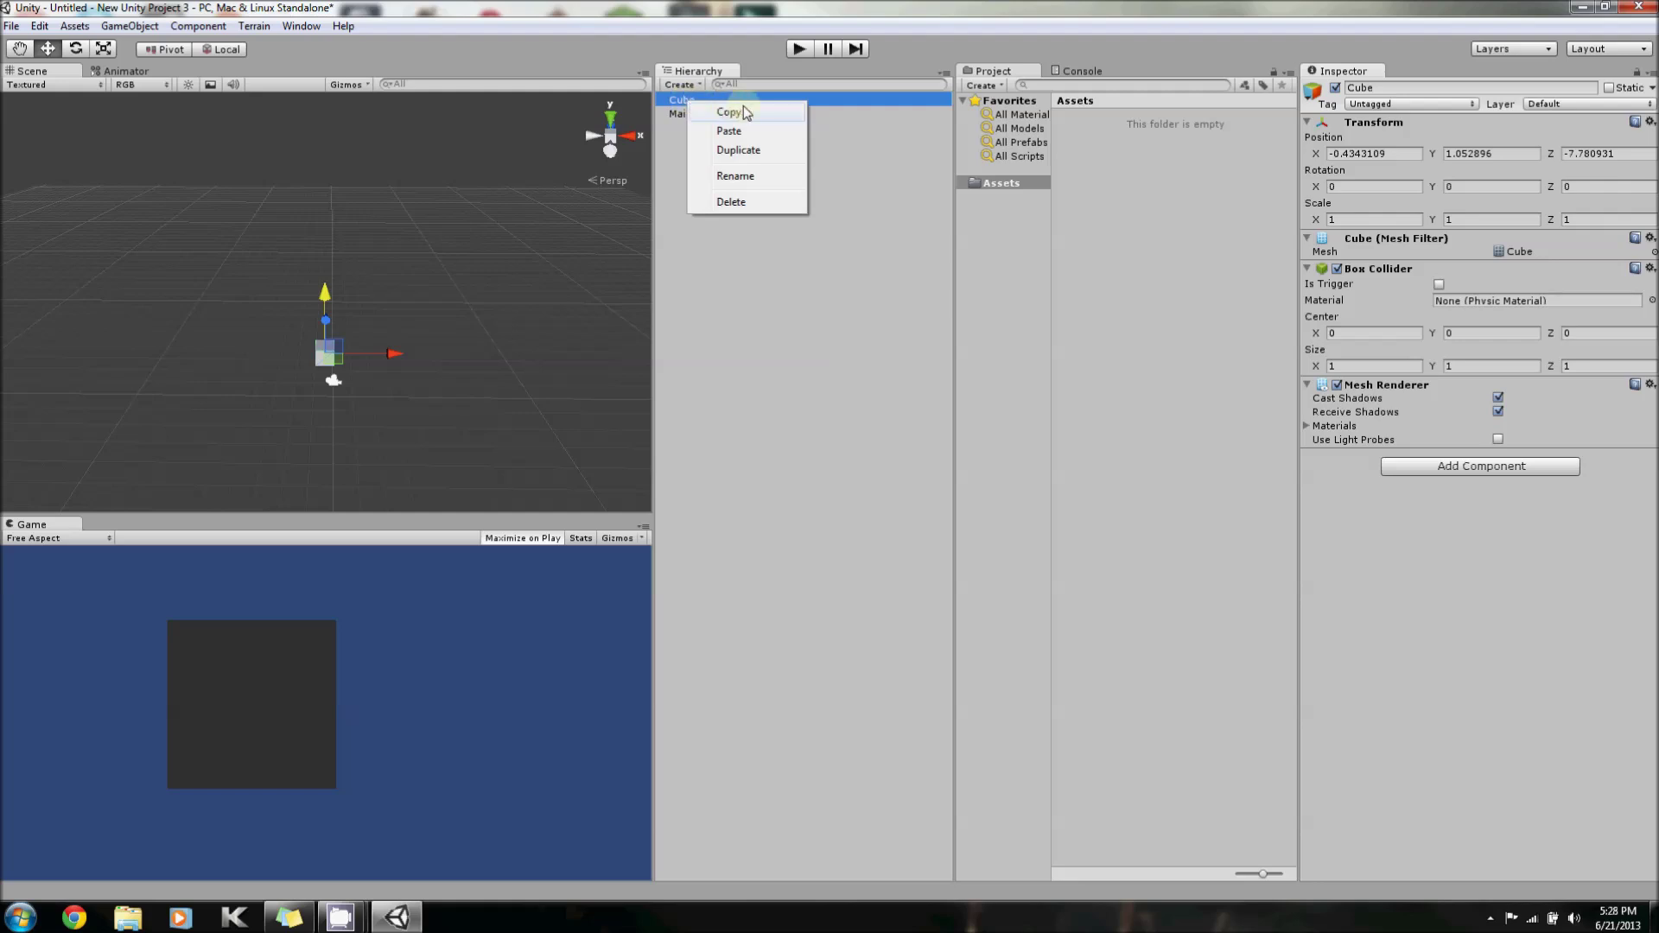
pyautogui.click(753, 156)
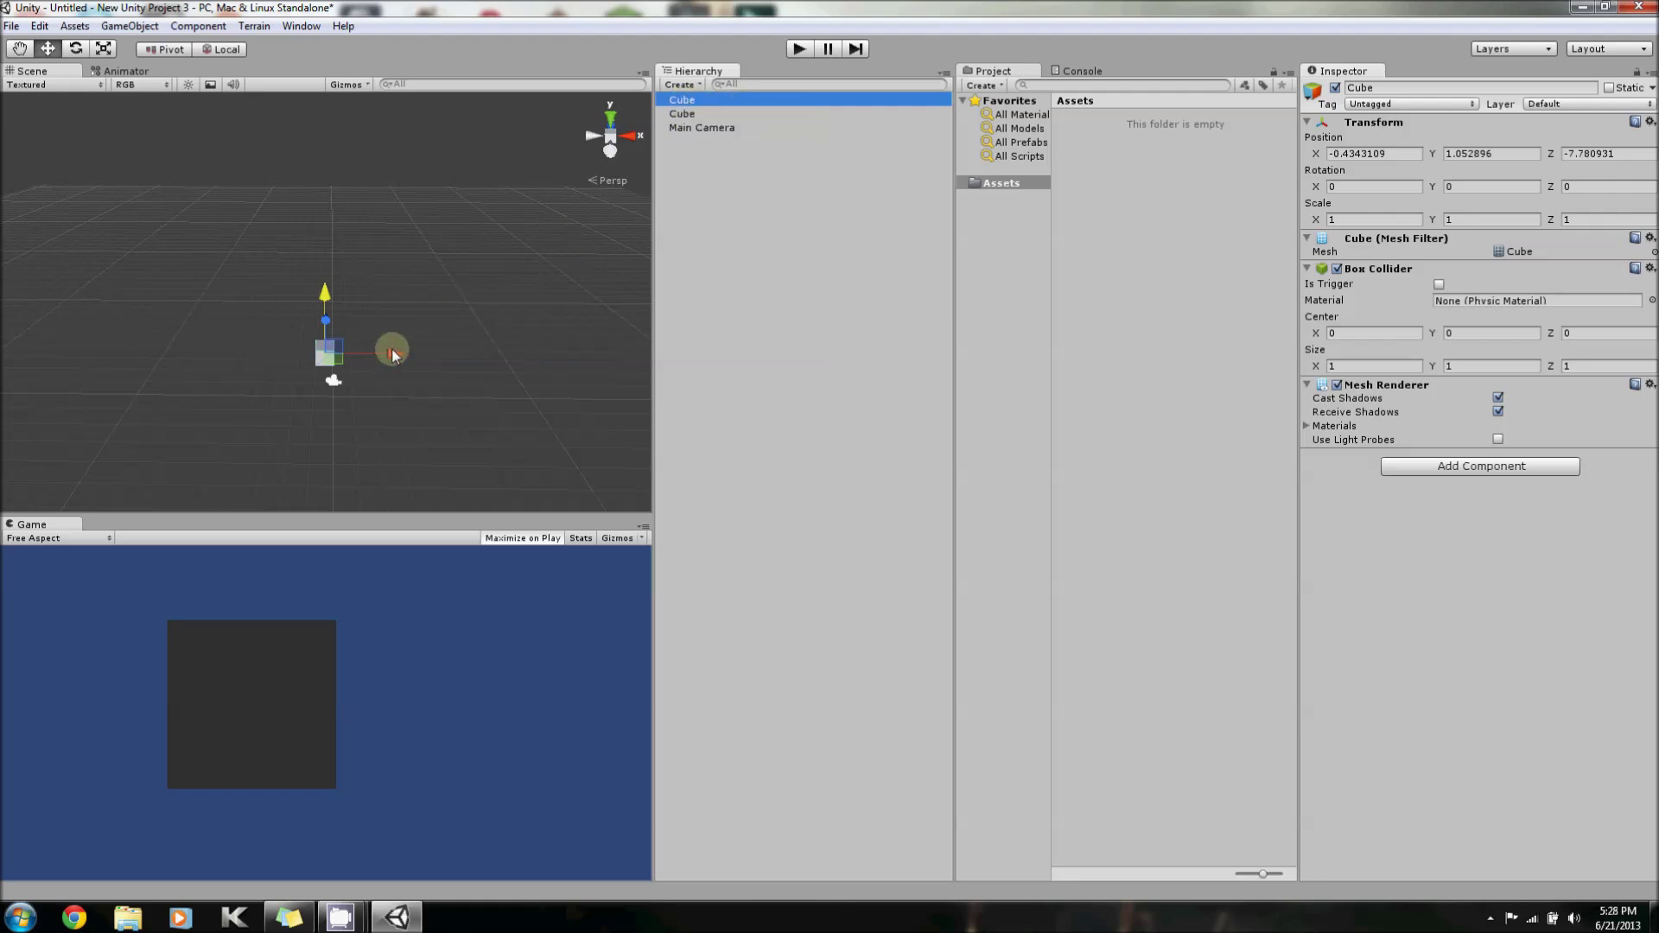
pyautogui.moveTo(385, 352); pyautogui.dragTo(463, 271)
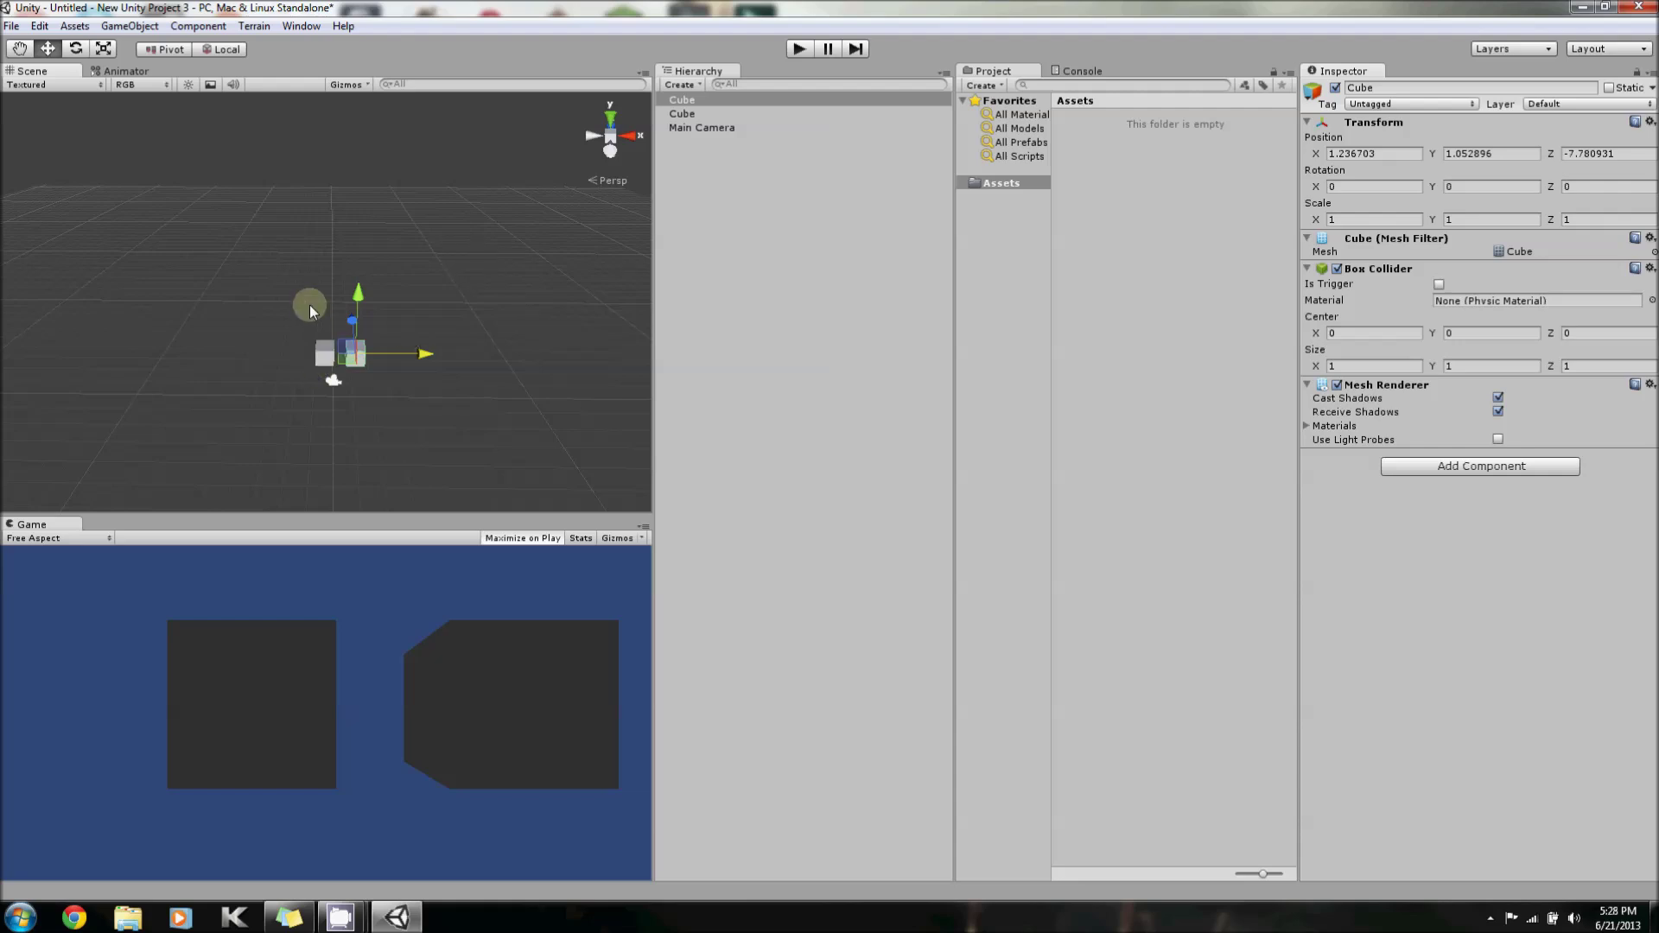
# Box-select both cubes, duplicate them, and move the new pair back to Z -5.713606.
pyautogui.click(309, 251)
pyautogui.moveTo(306, 309); pyautogui.dragTo(397, 366)
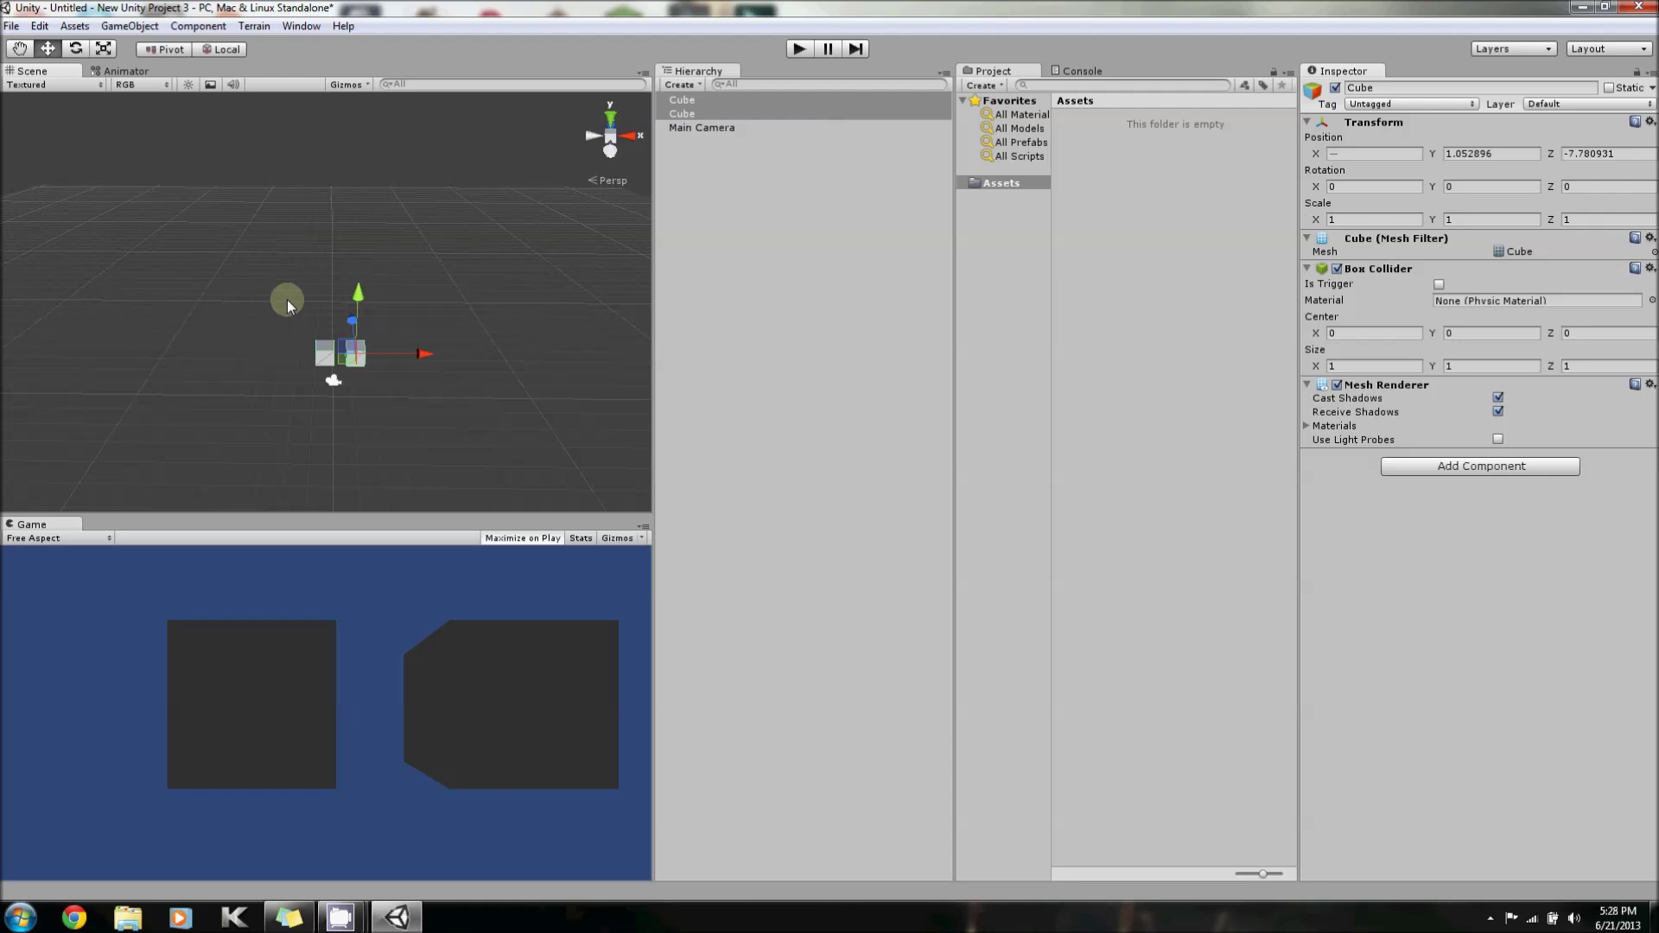
pyautogui.moveTo(287, 299); pyautogui.dragTo(389, 368)
pyautogui.rightClick(686, 104)
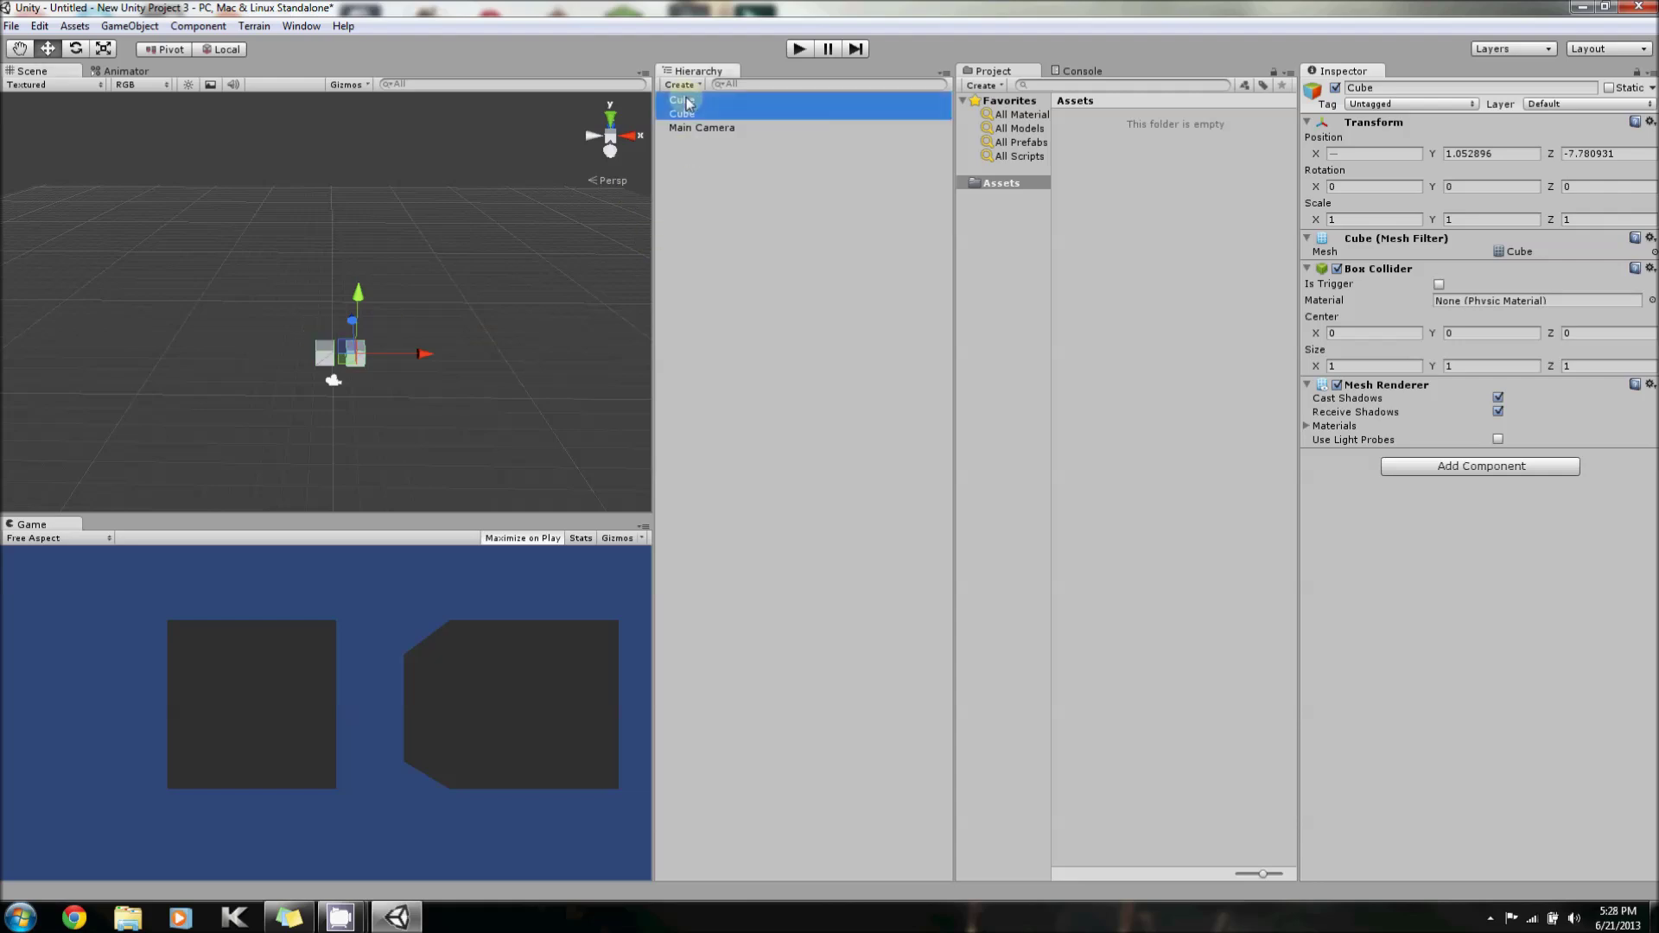
pyautogui.click(737, 146)
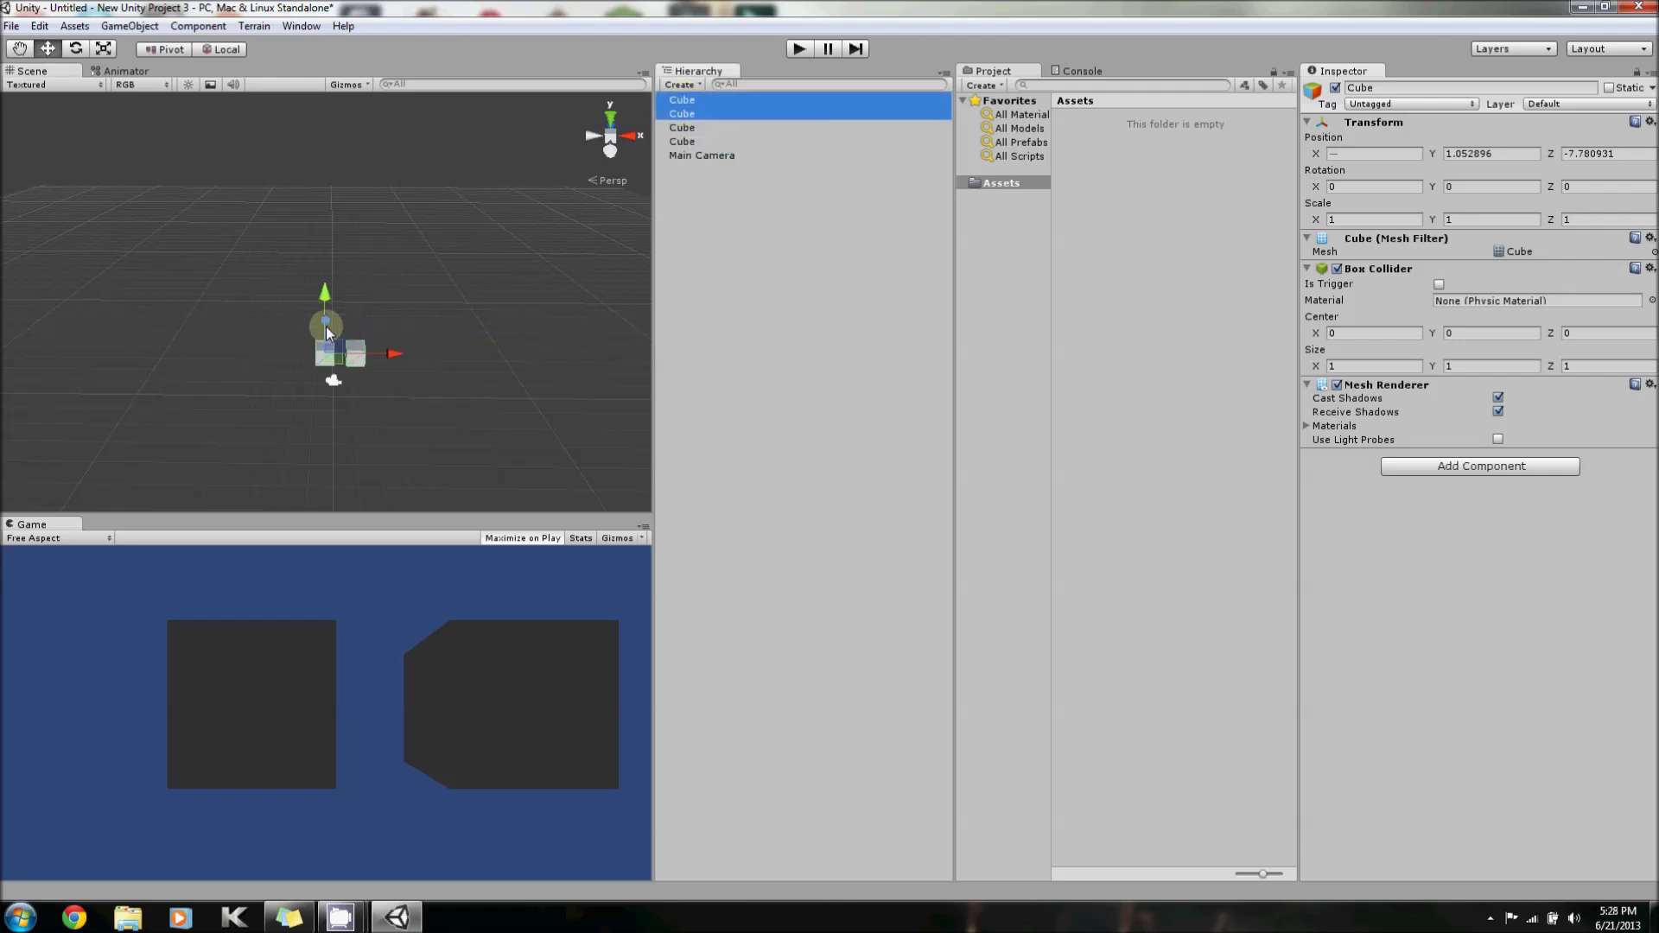
pyautogui.moveTo(327, 312); pyautogui.dragTo(330, 305)
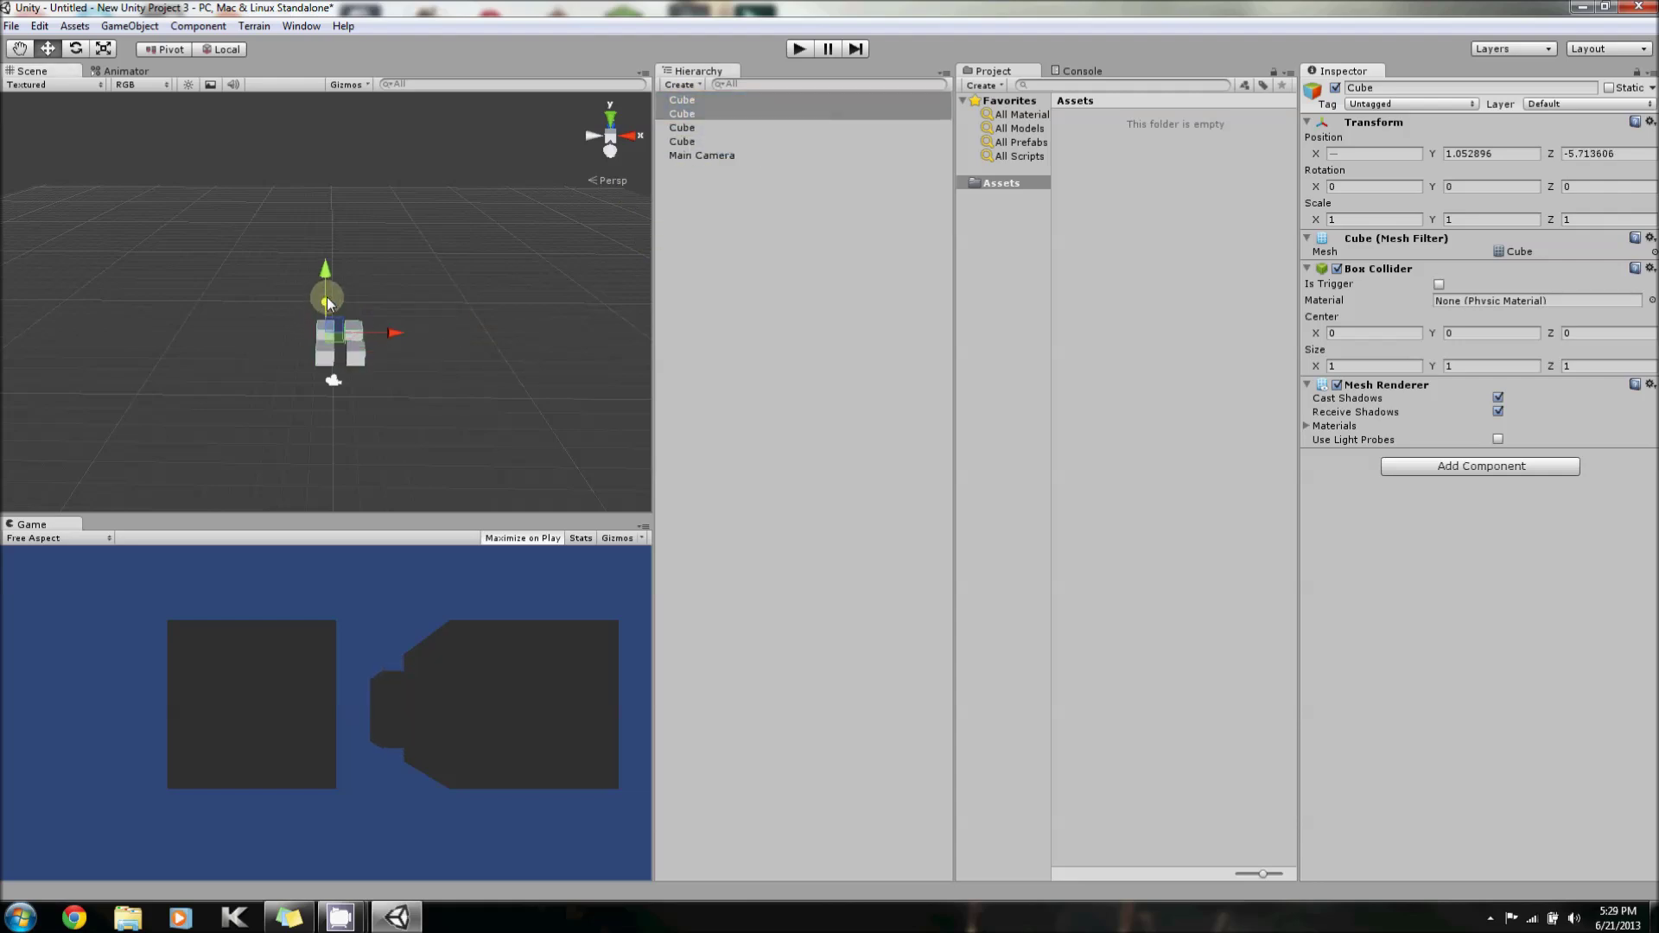
pyautogui.click(40, 26)
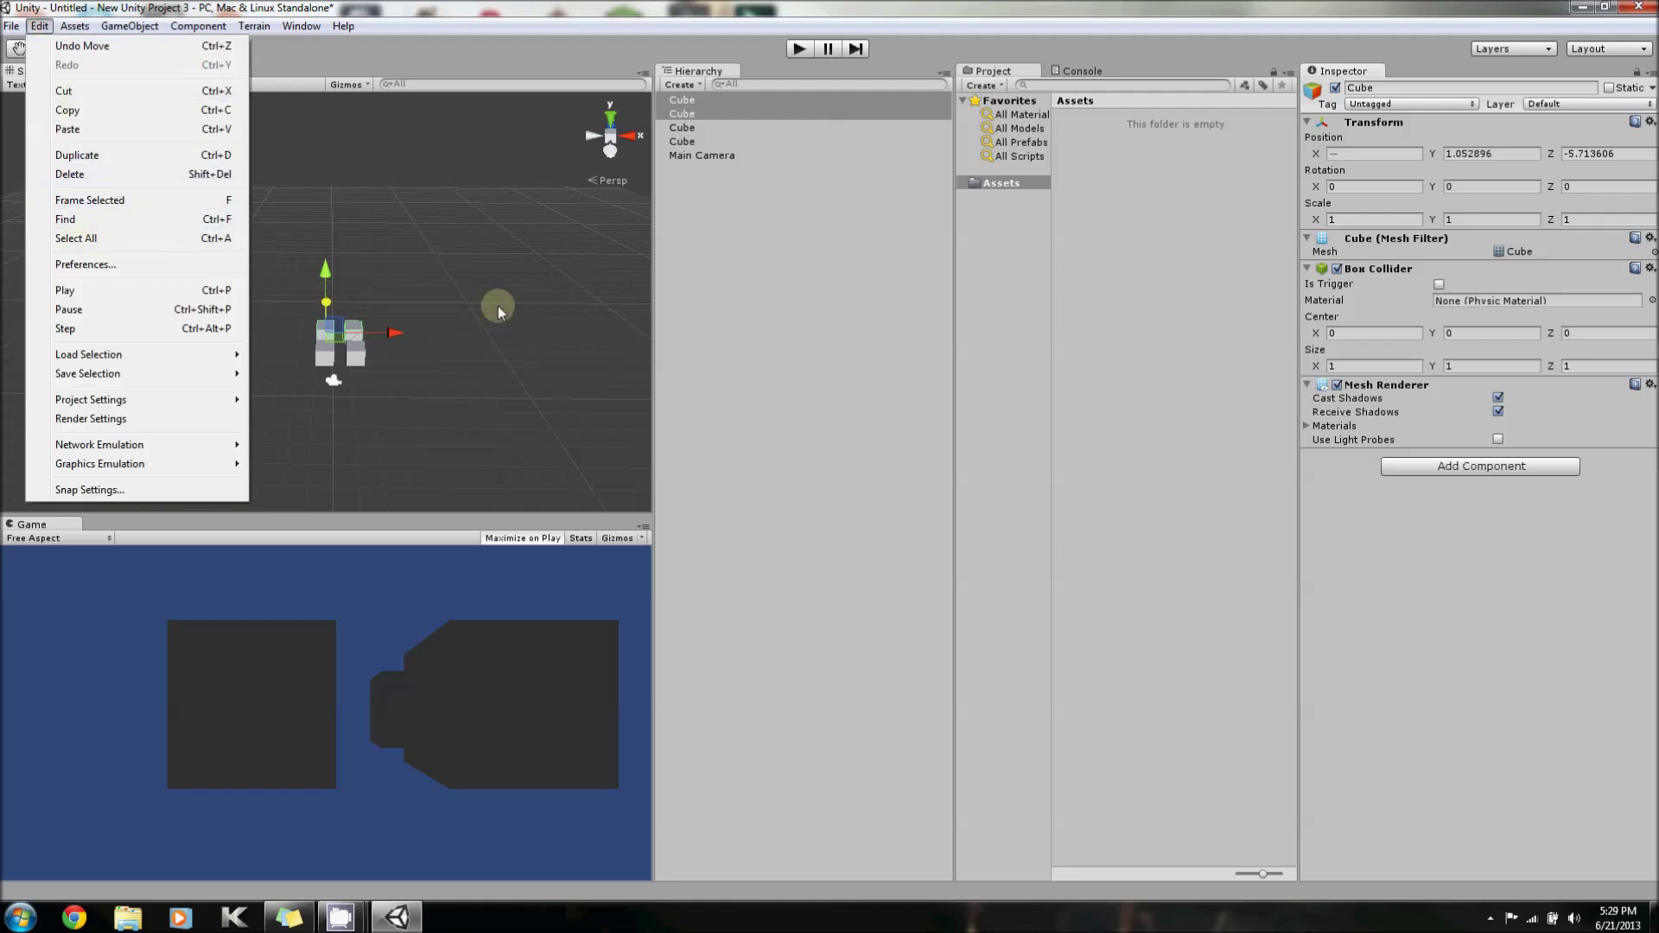
# Select the second cube and delete it, leaving three cubes.
pyautogui.click(497, 306)
pyautogui.click(335, 332)
pyautogui.click(344, 331)
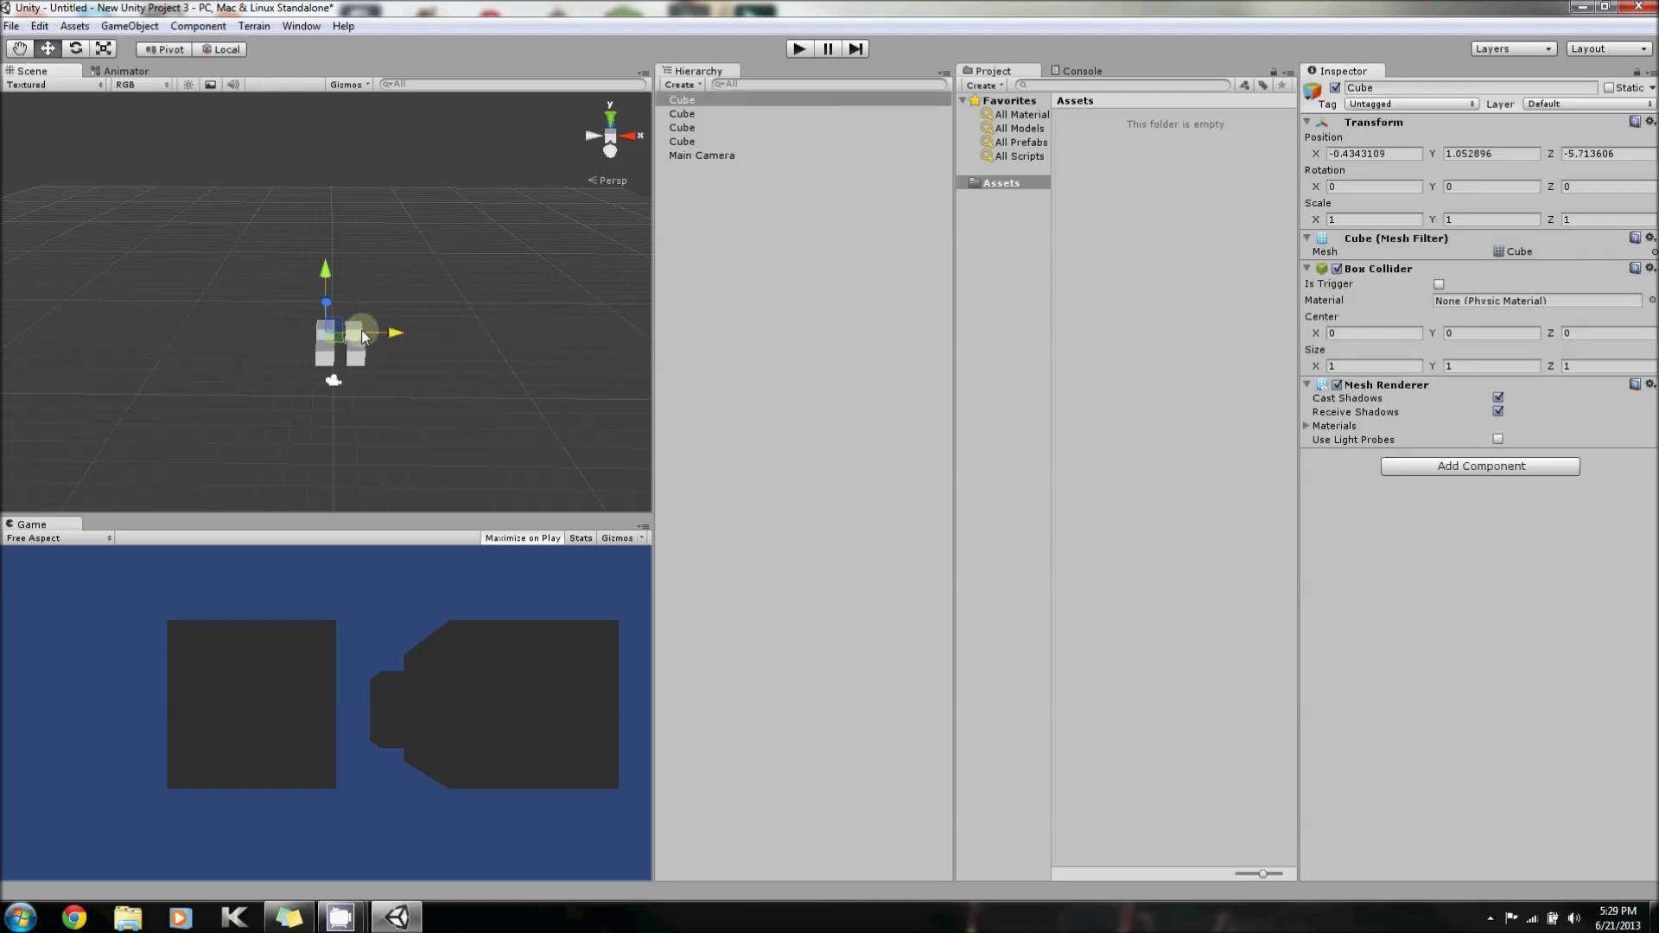
pyautogui.click(350, 332)
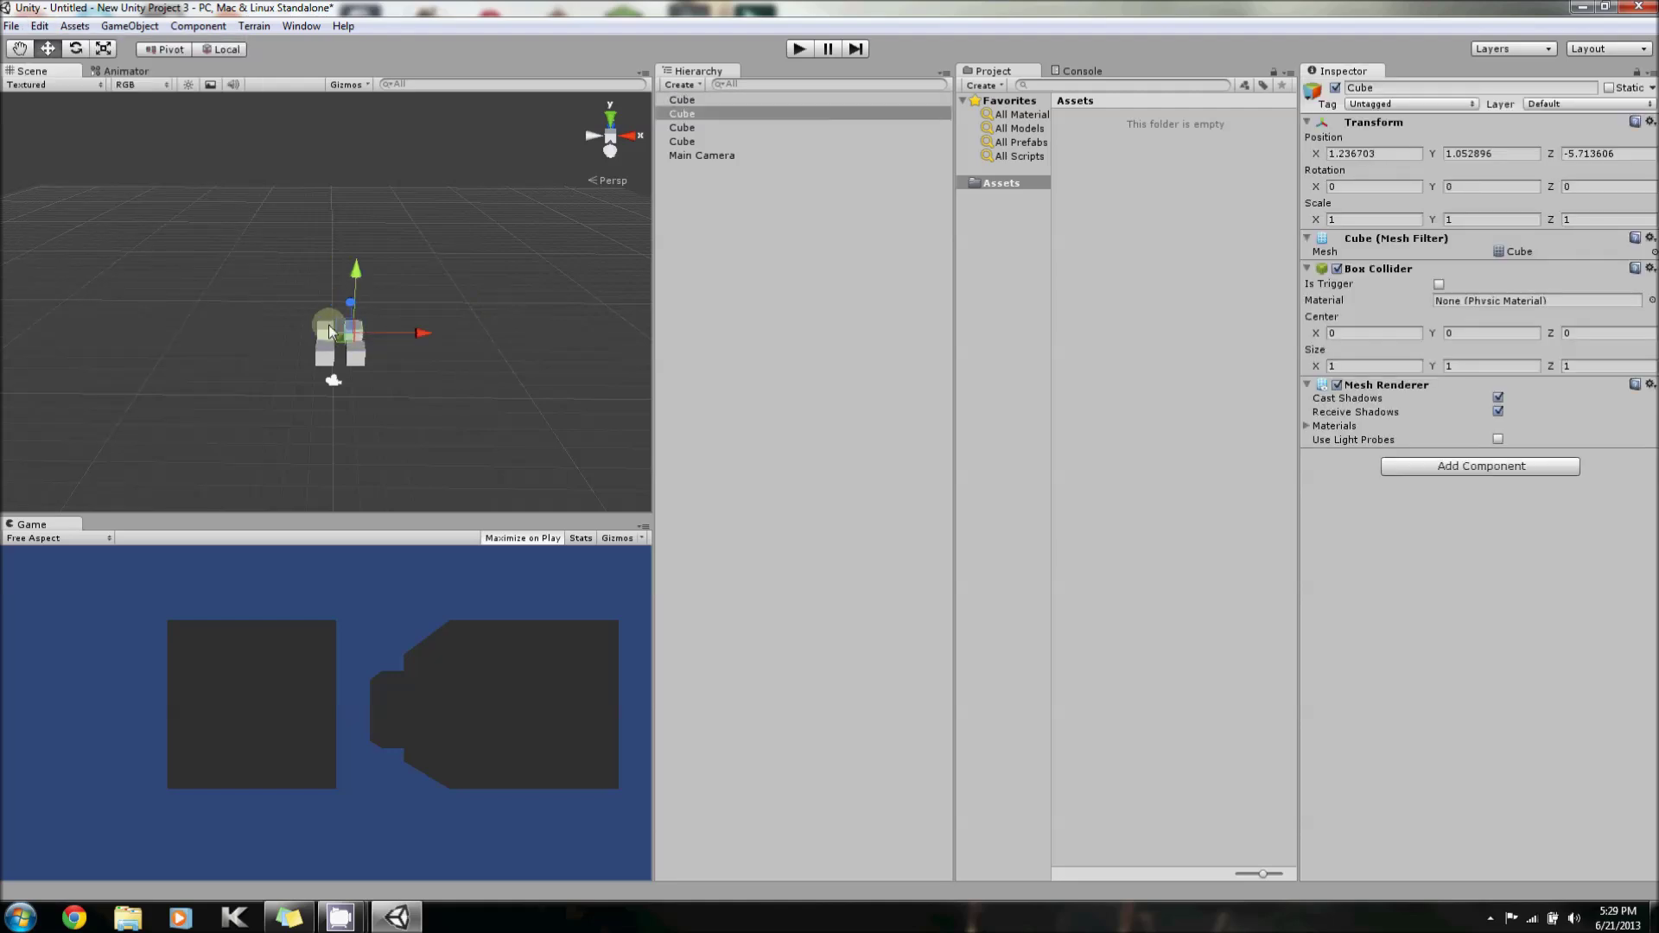
pyautogui.rightClick(703, 123)
pyautogui.click(743, 218)
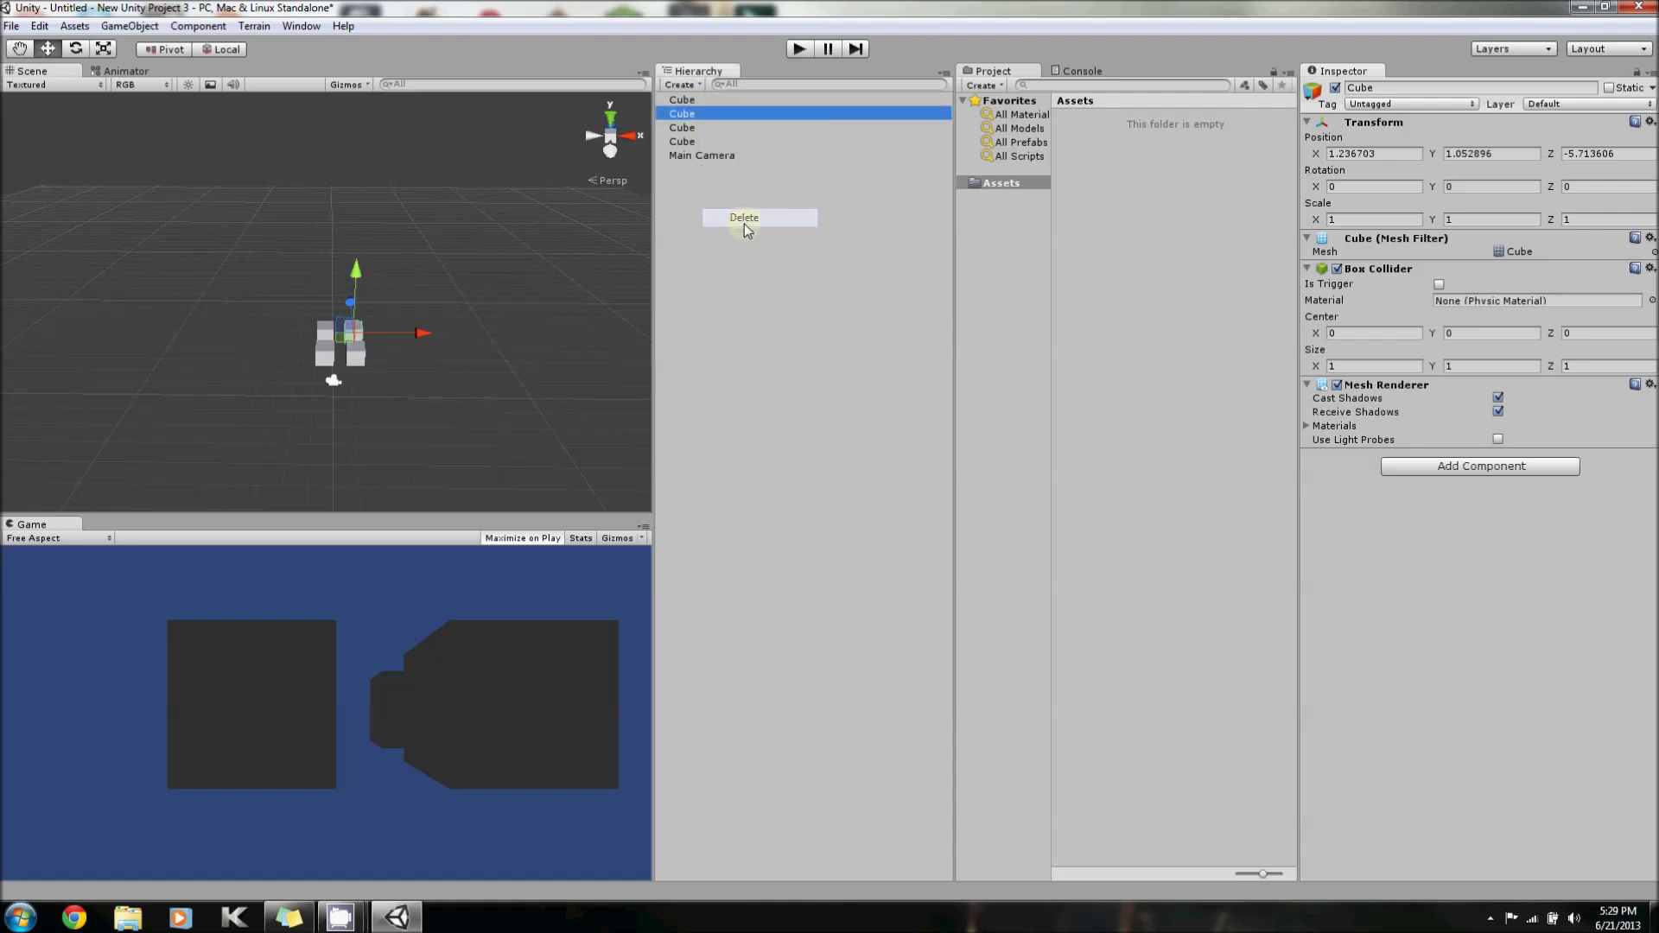
# Start renaming the next Cube from its Hierarchy context menu.
pyautogui.click(707, 112)
pyautogui.rightClick(707, 112)
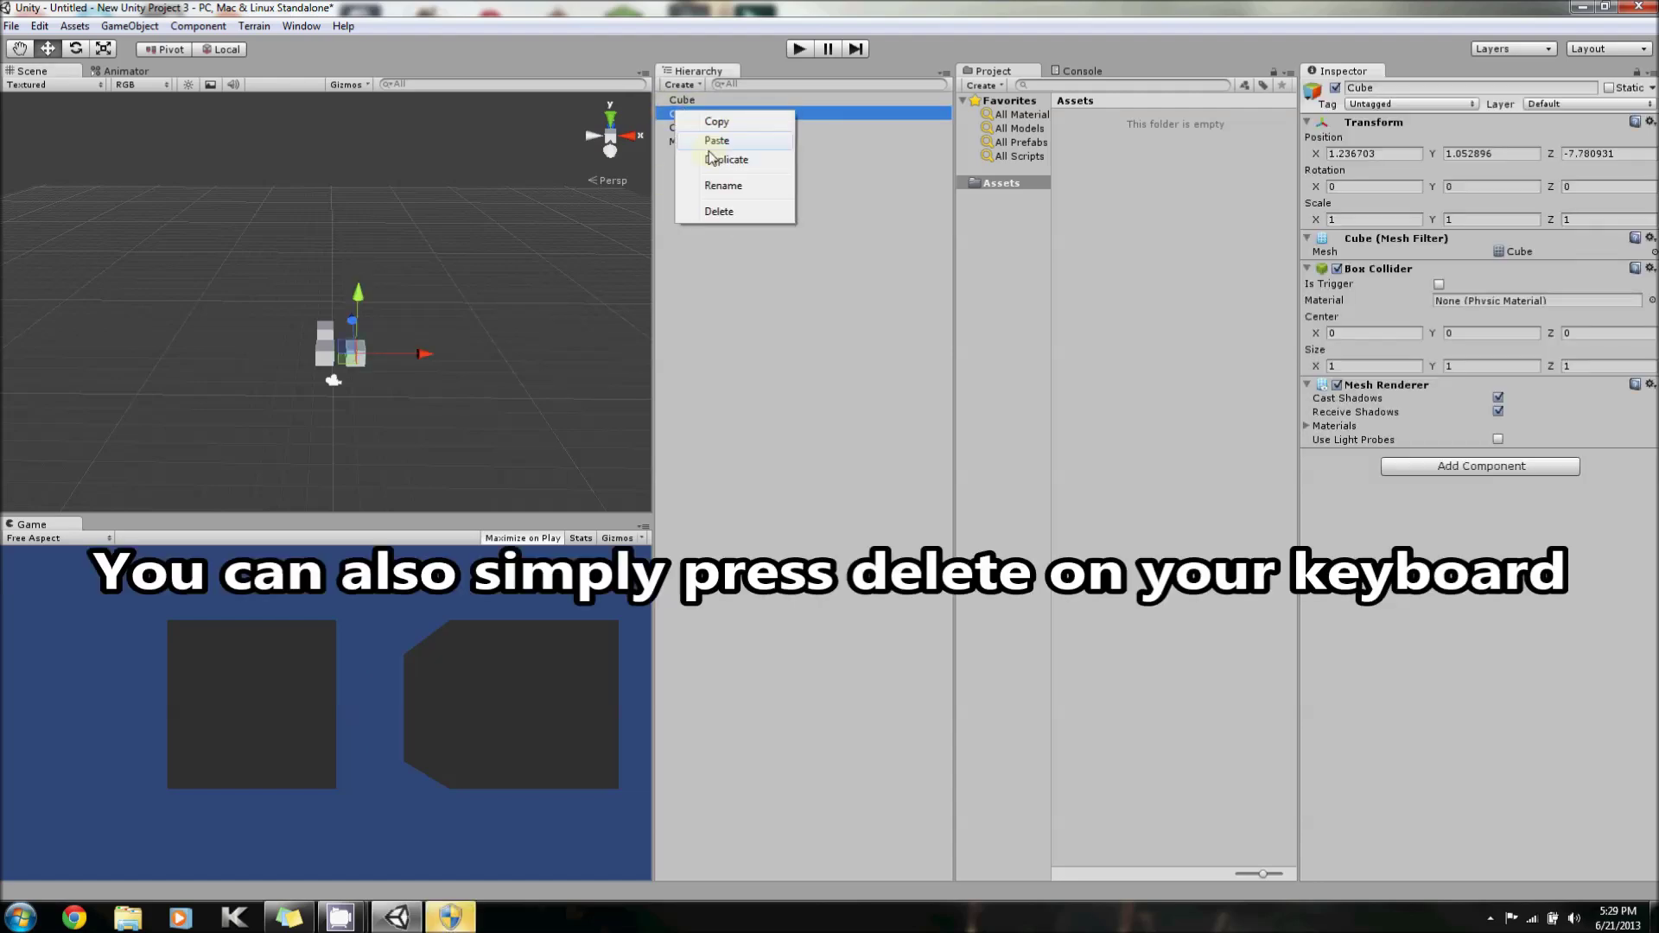
pyautogui.click(722, 186)
# Name the first cube Cube1, then use F2 to rename the others Cube2 and Cube3.
pyautogui.write('C')
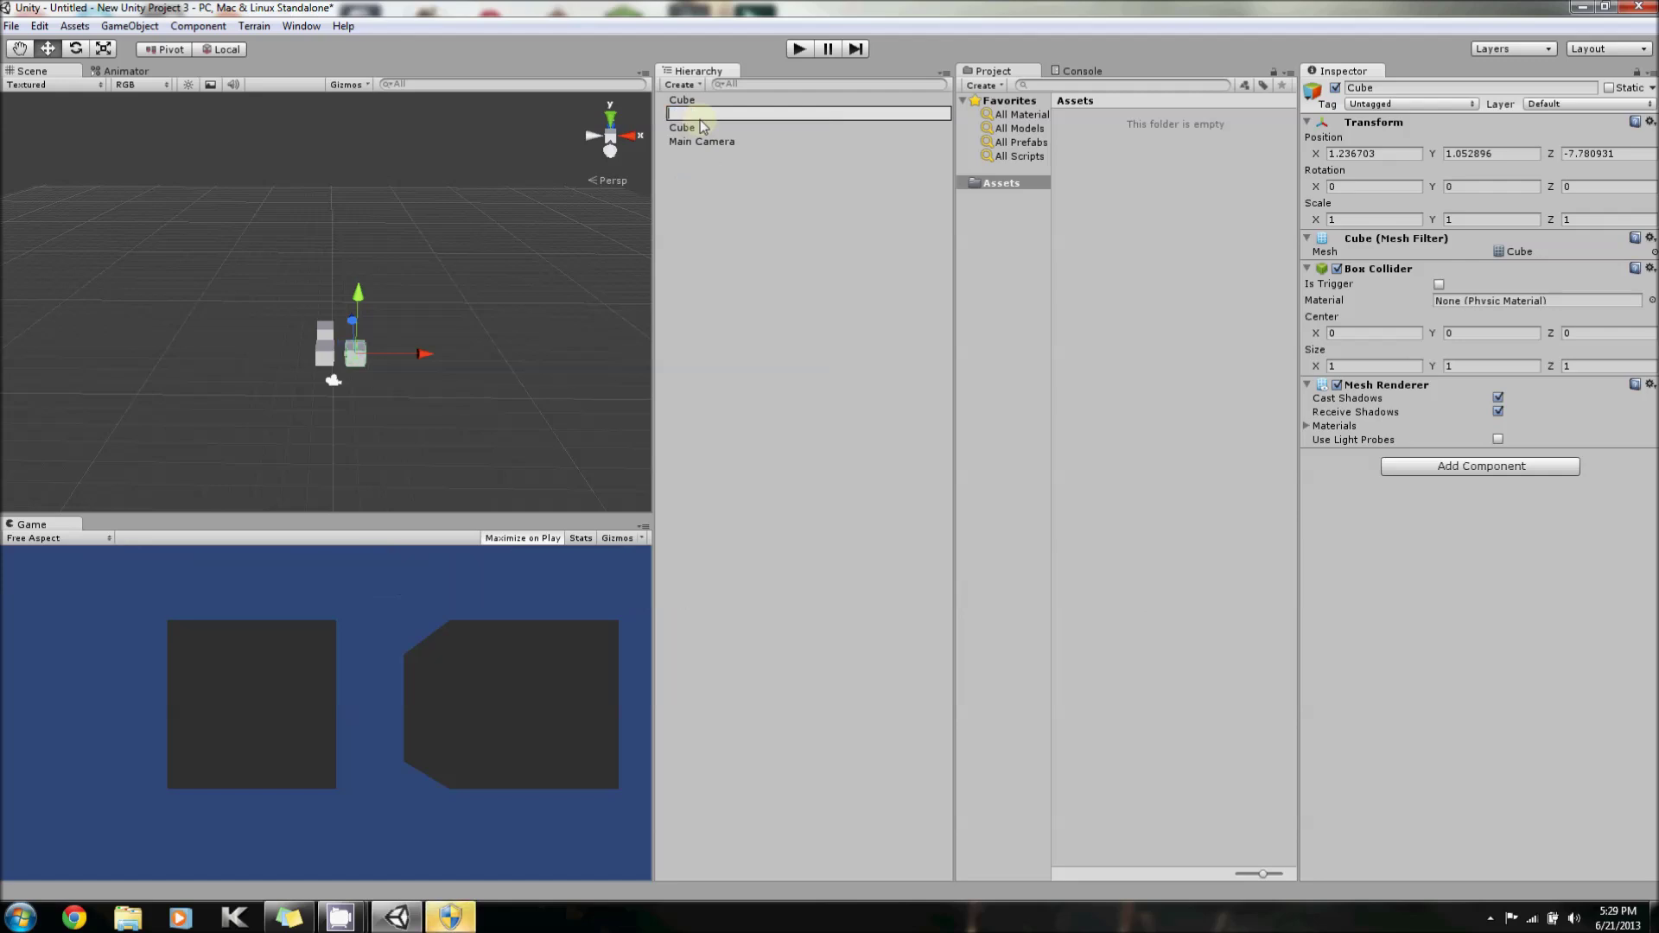
pyautogui.write('ube1')
pyautogui.press('Return')
pyautogui.click(696, 113)
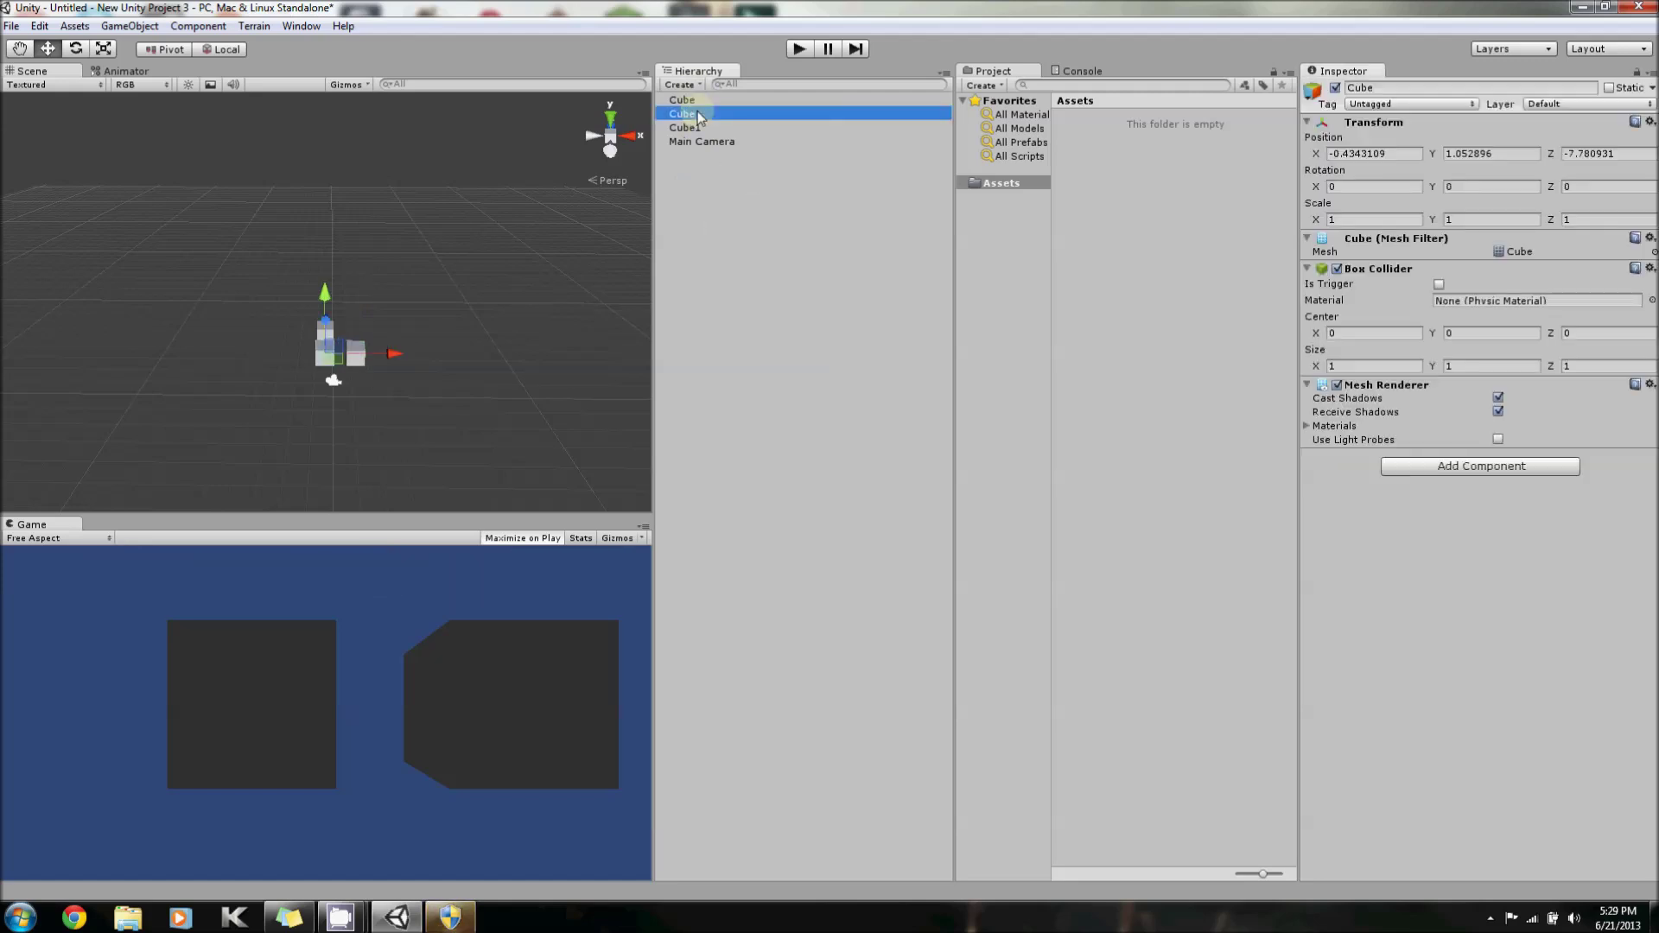
pyautogui.press('F2')
pyautogui.write('Cube2')
pyautogui.click(752, 242)
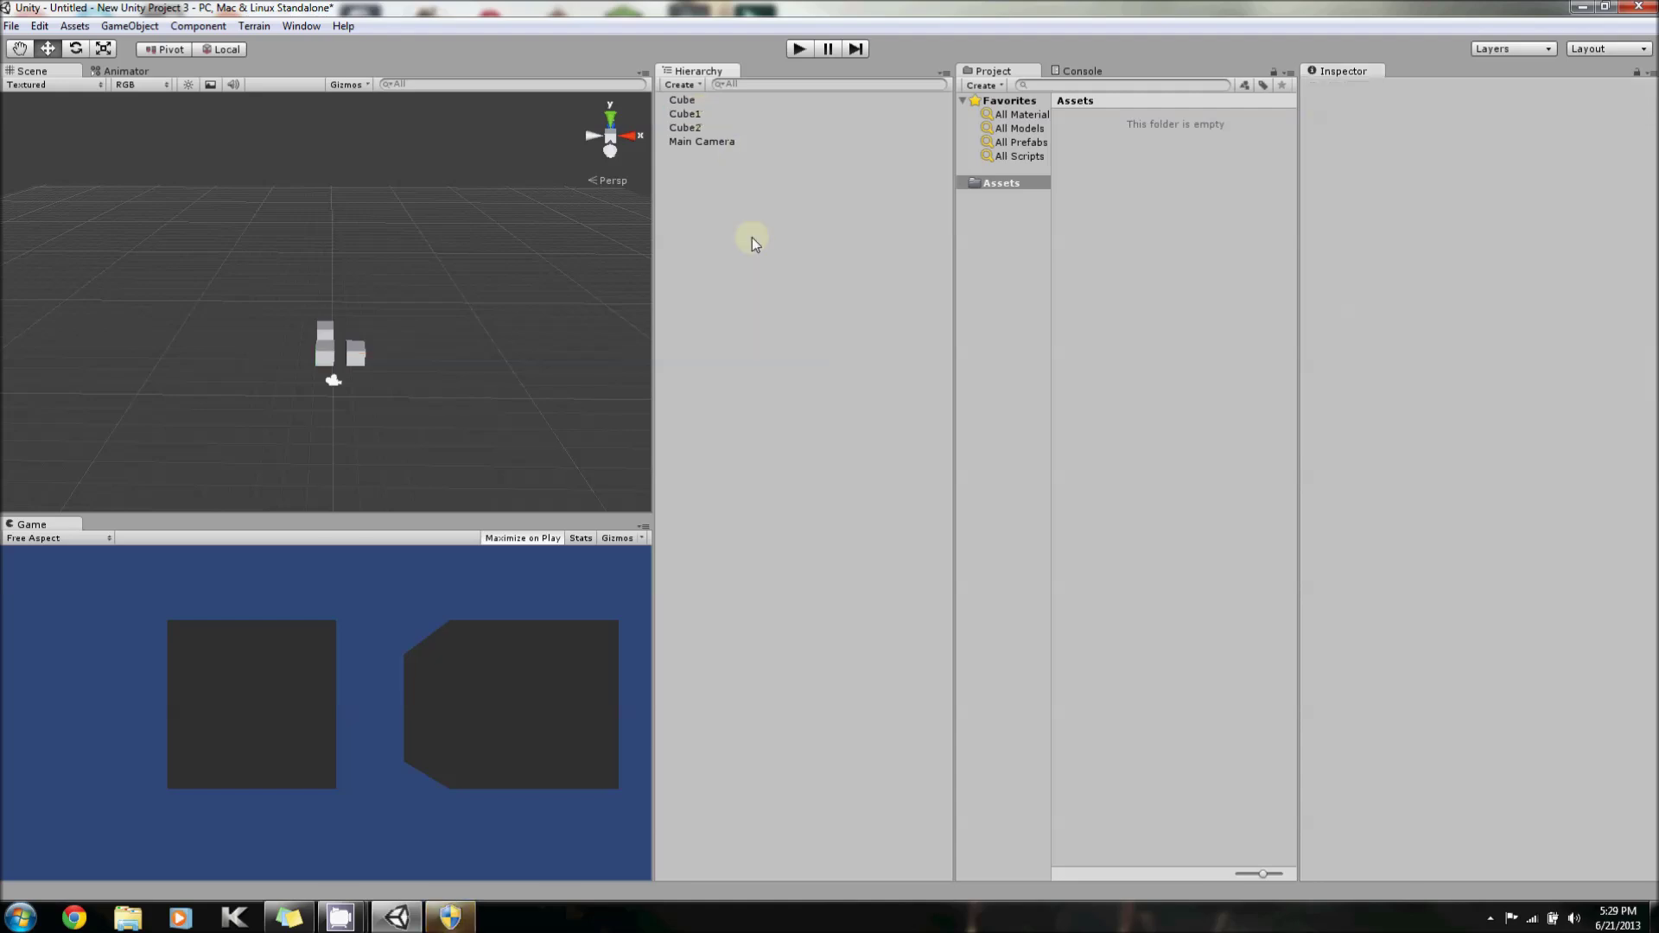
pyautogui.click(699, 100)
pyautogui.press('F2')
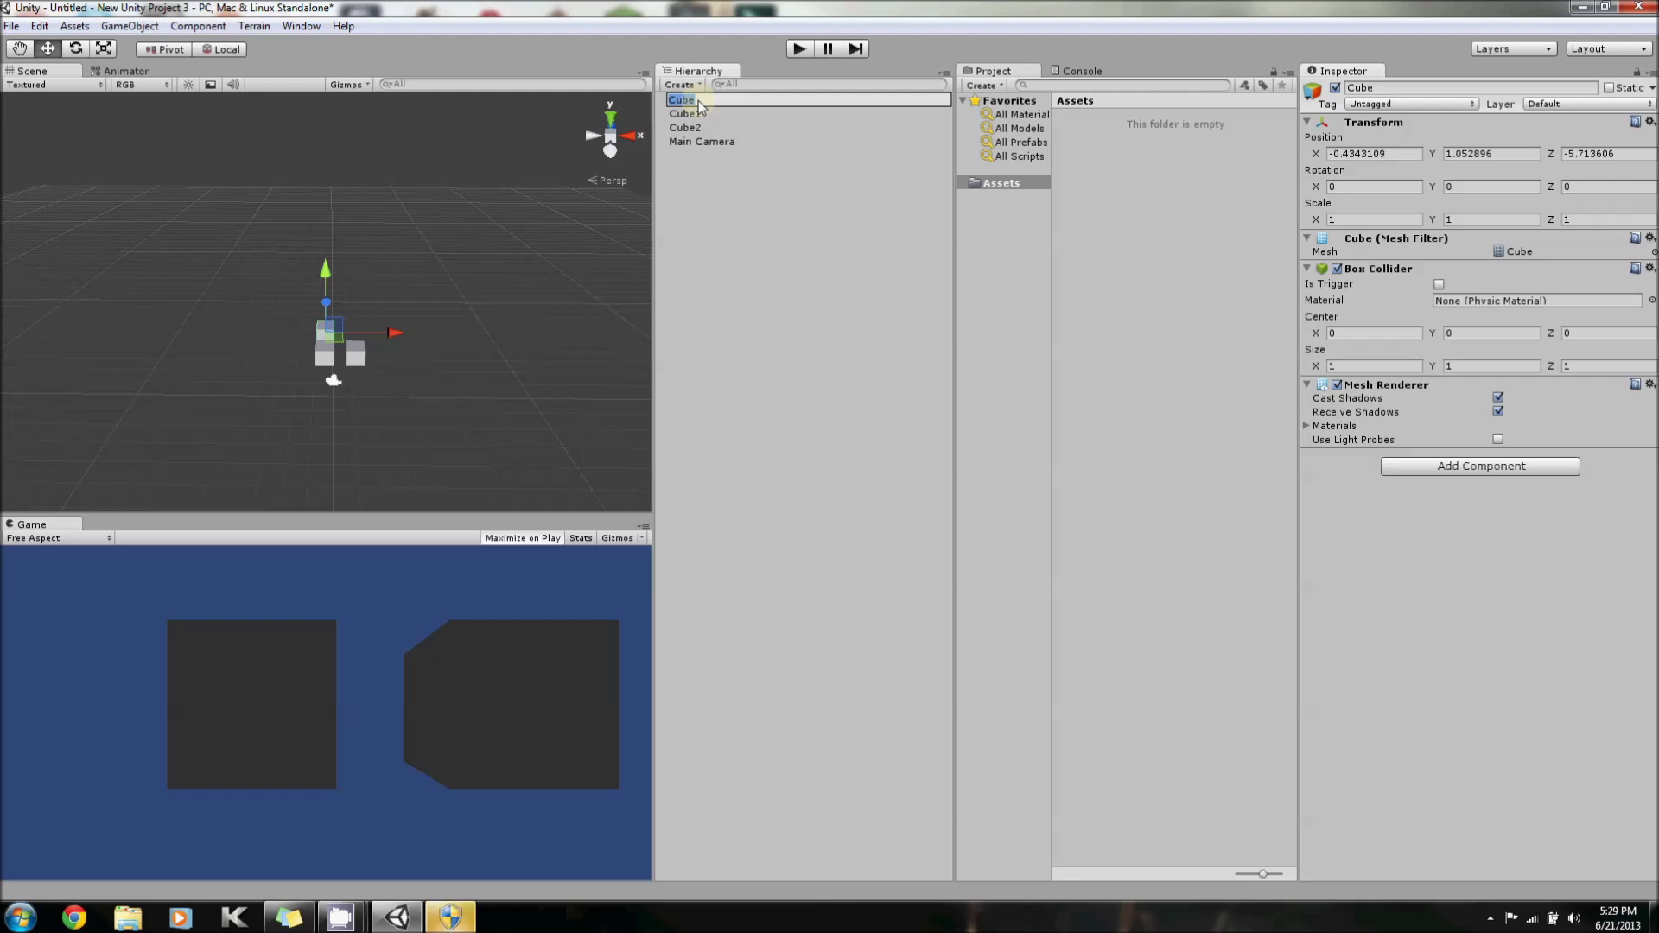
pyautogui.write('Cube3')
pyautogui.press('Return')
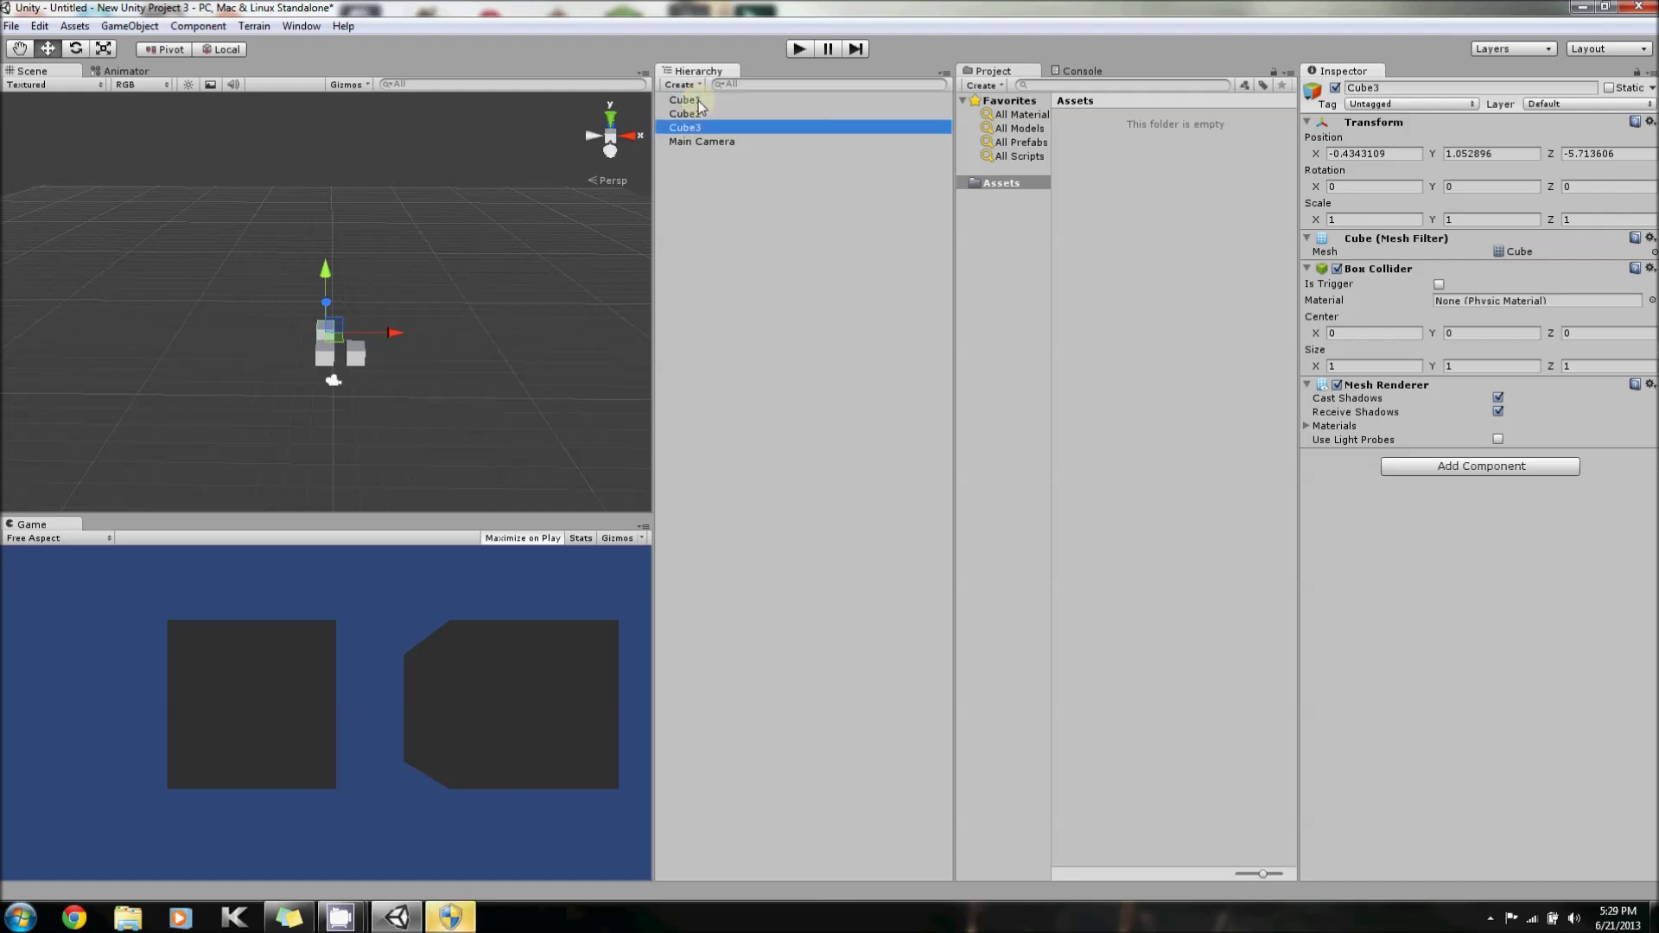
pyautogui.click(40, 26)
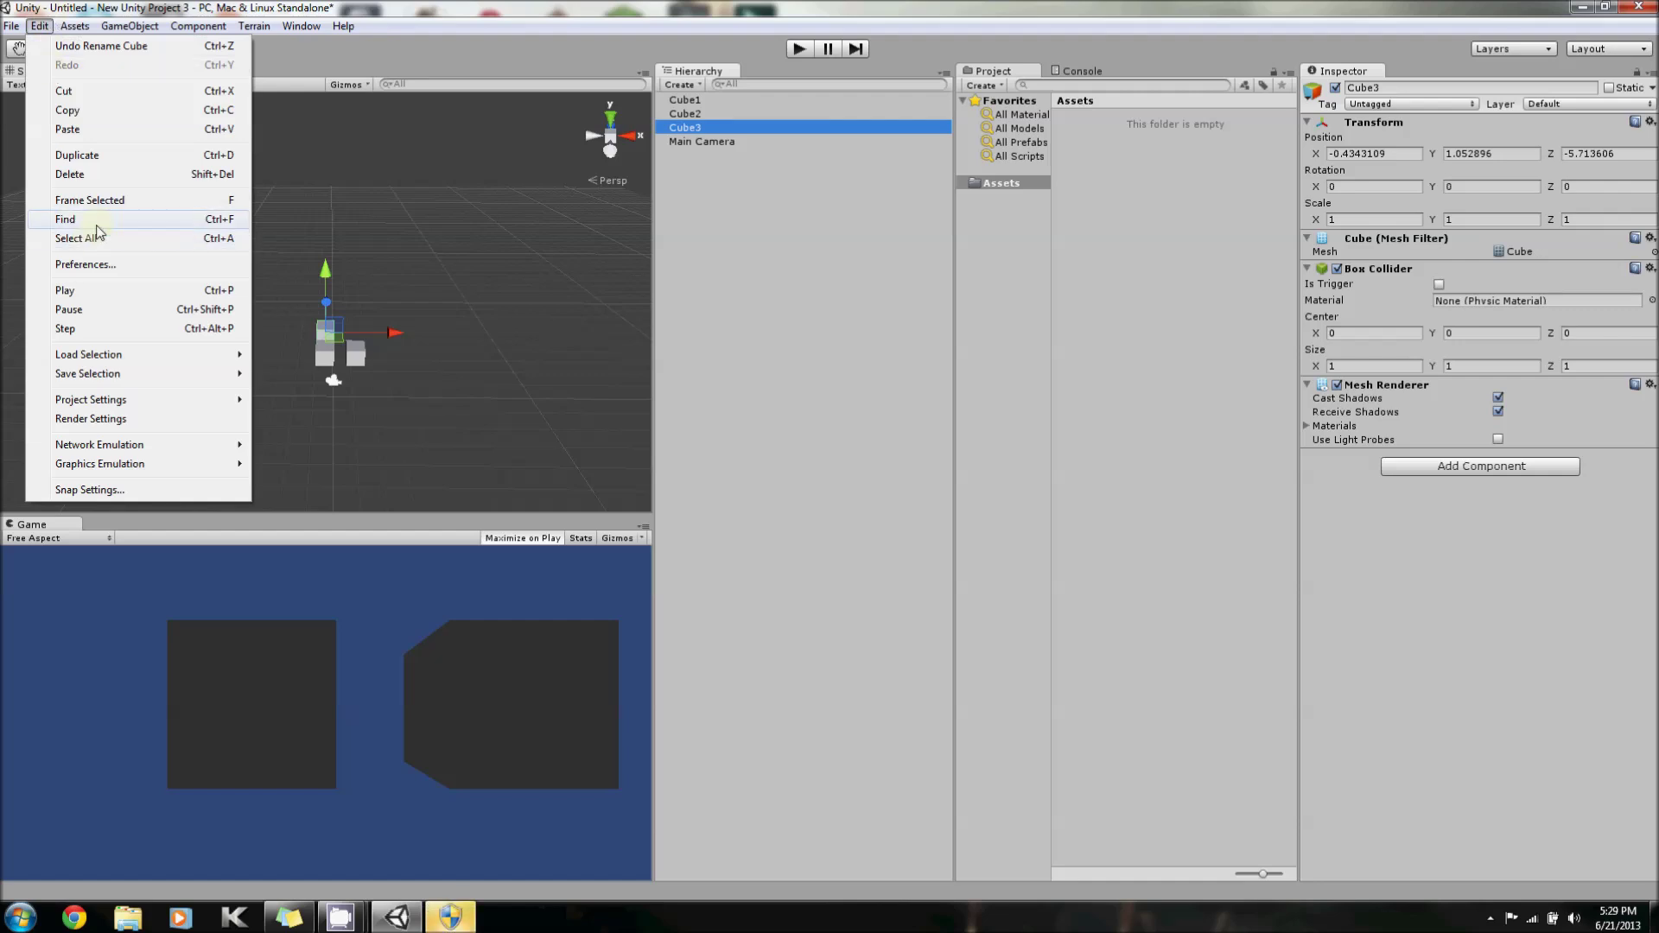
# Frame Cube3 in the Scene view with Edit > Frame Selected, zooming out afterwards.
pyautogui.click(128, 205)
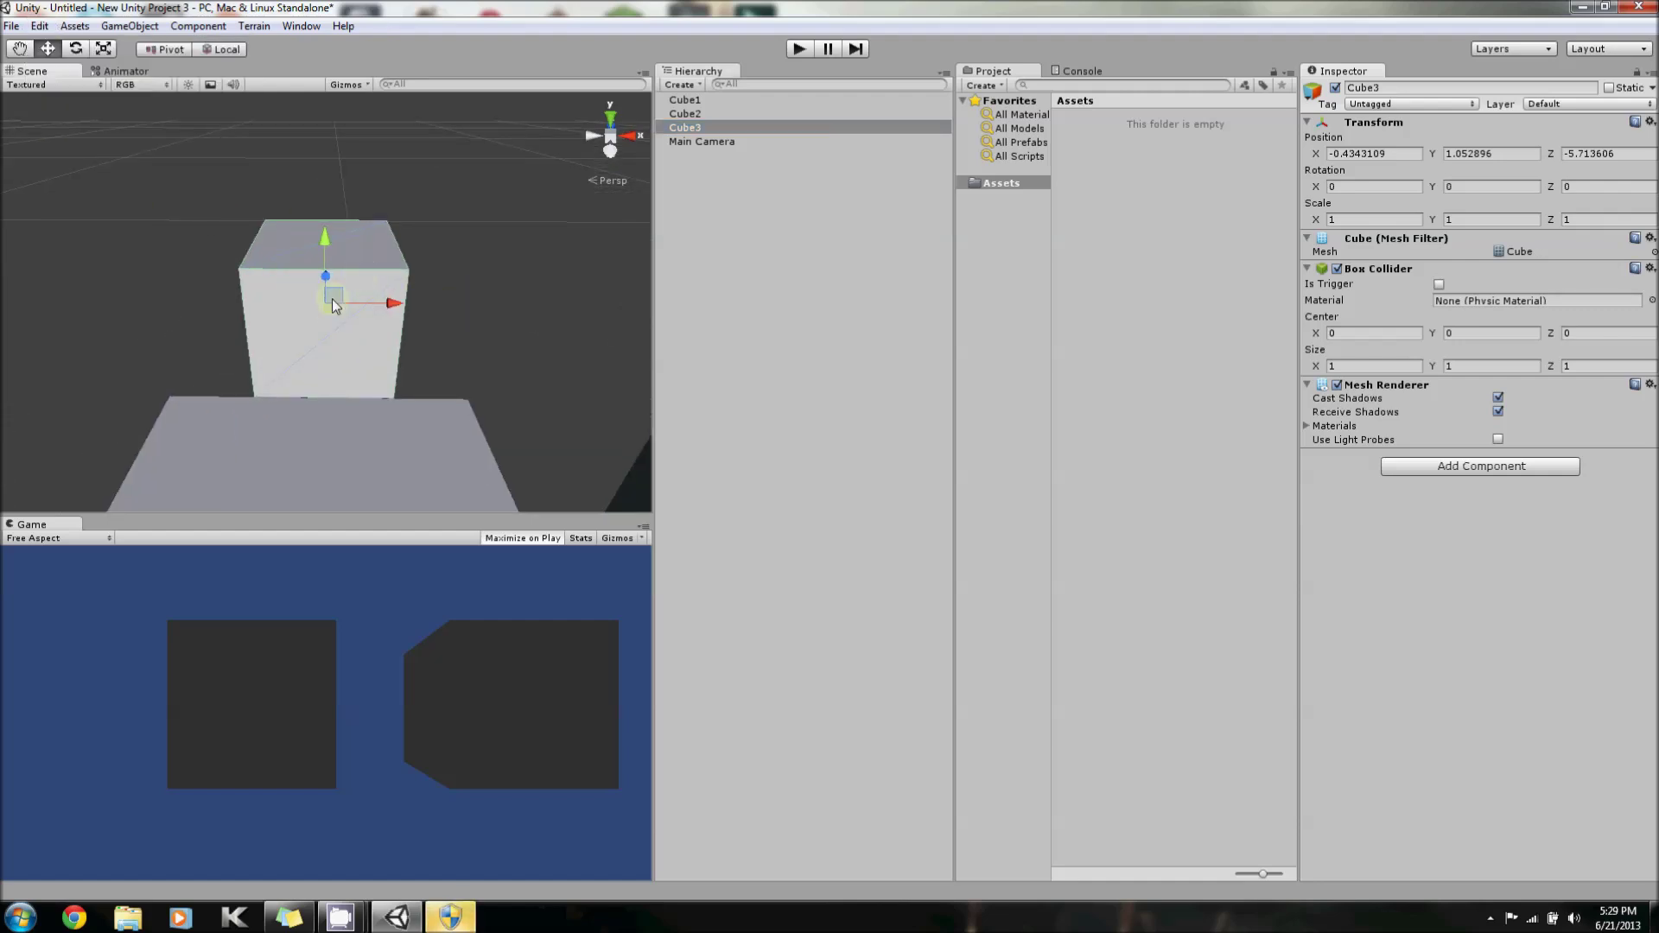
pyautogui.scroll(-5, 448, 268)
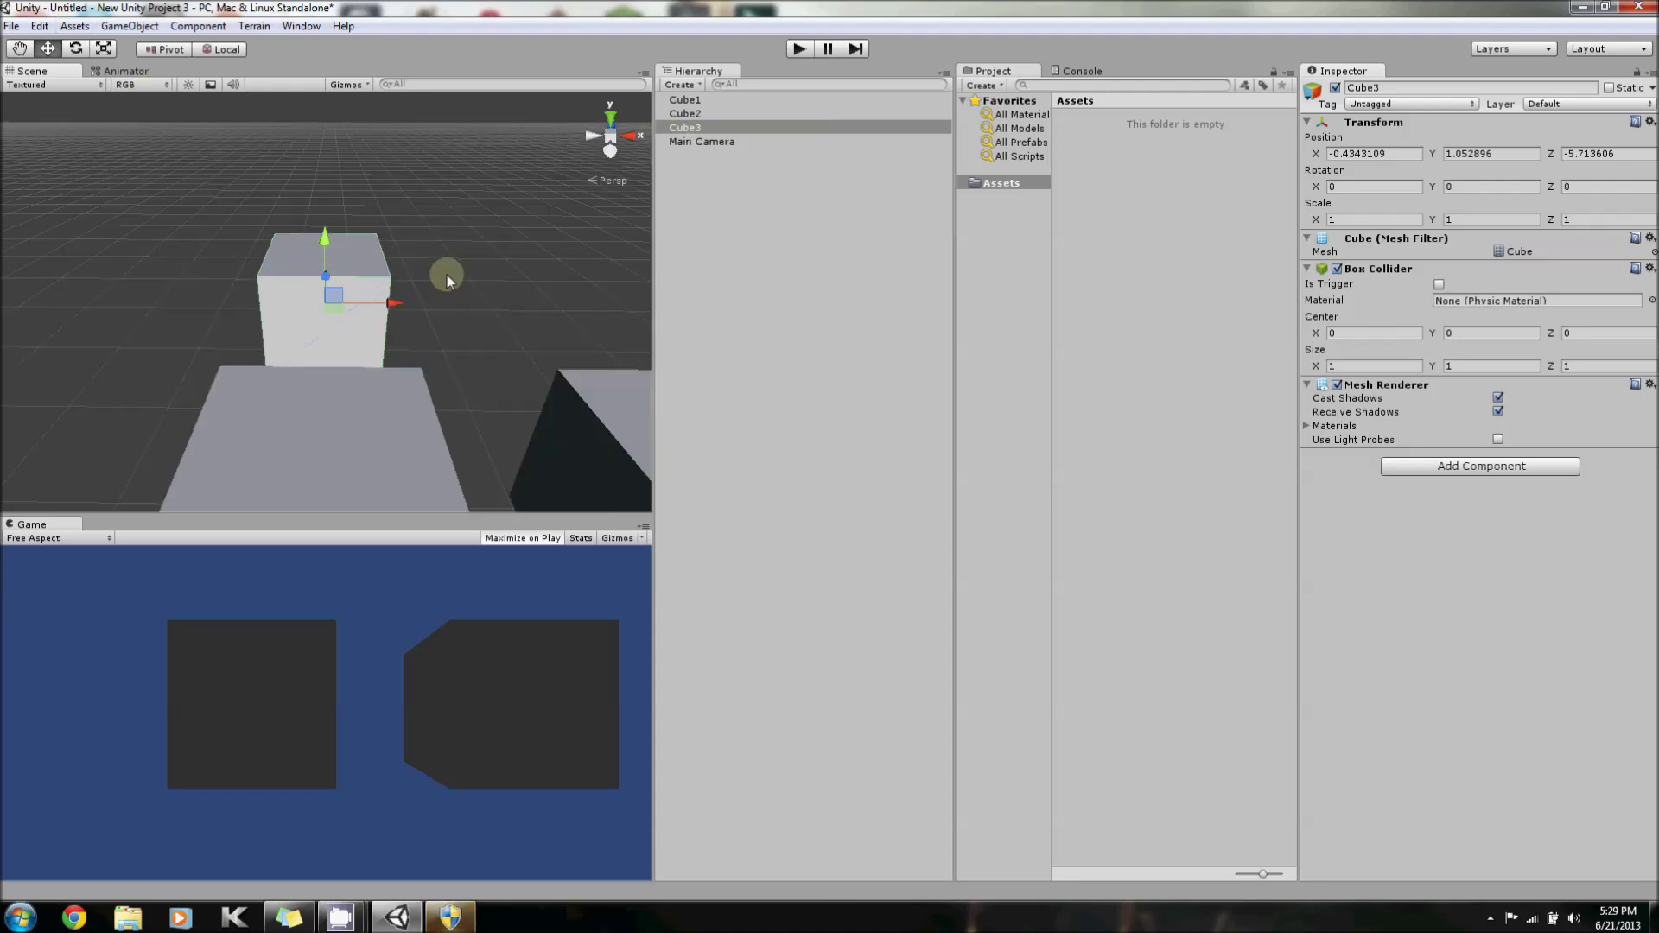
pyautogui.scroll(-5, 448, 255)
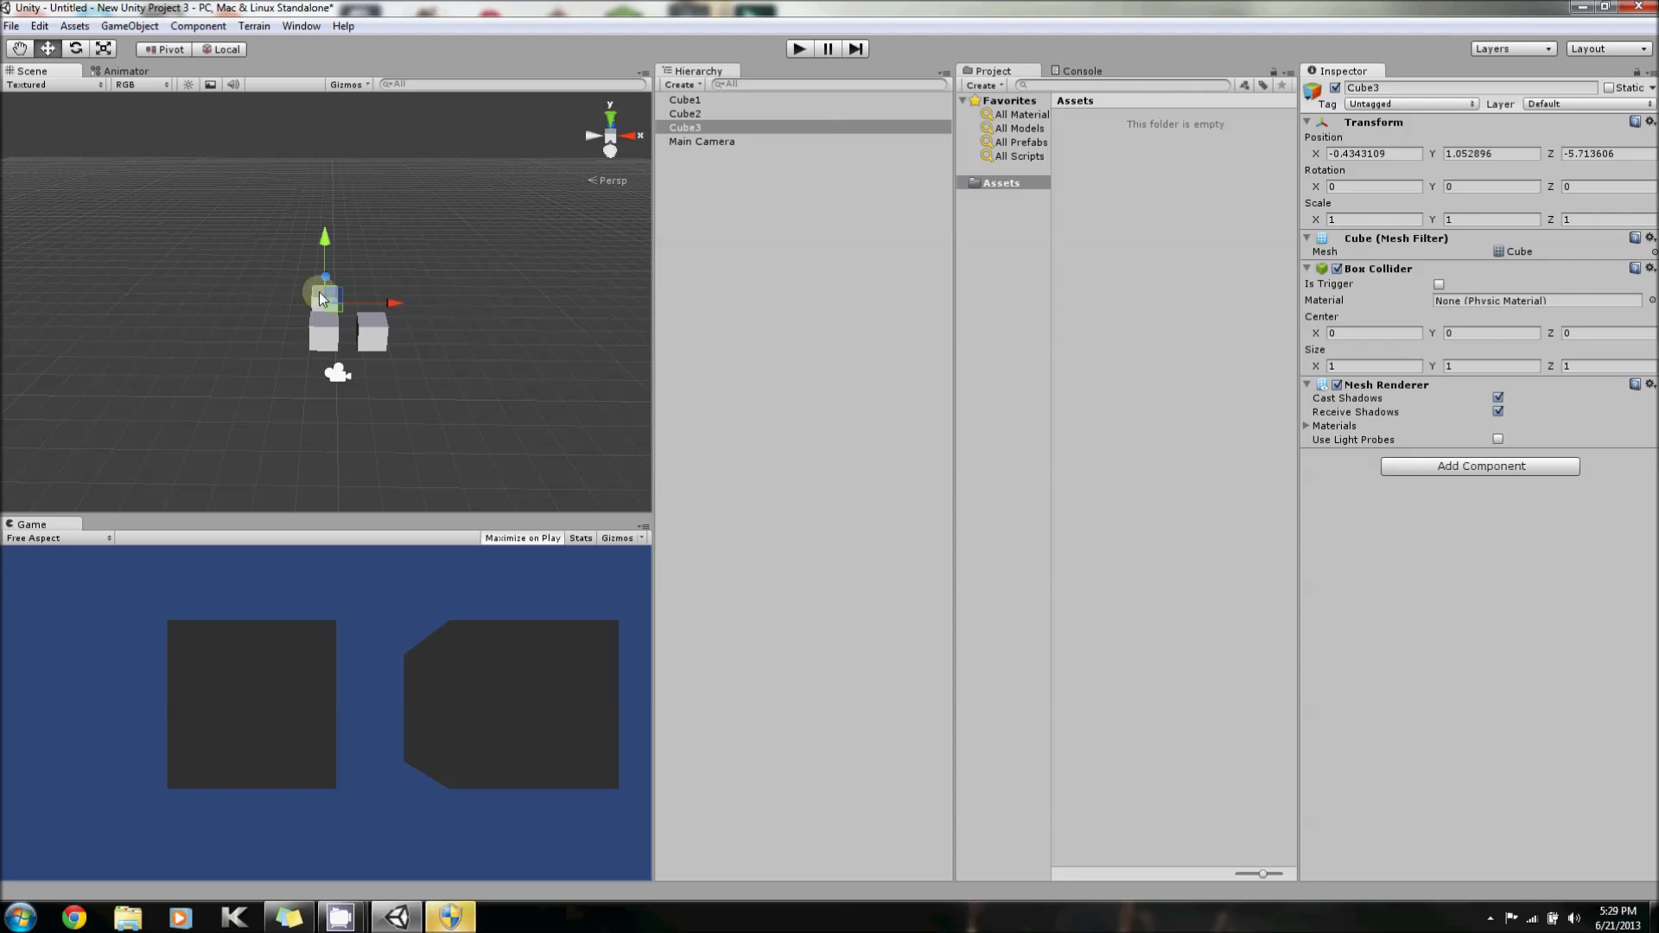
pyautogui.click(452, 148)
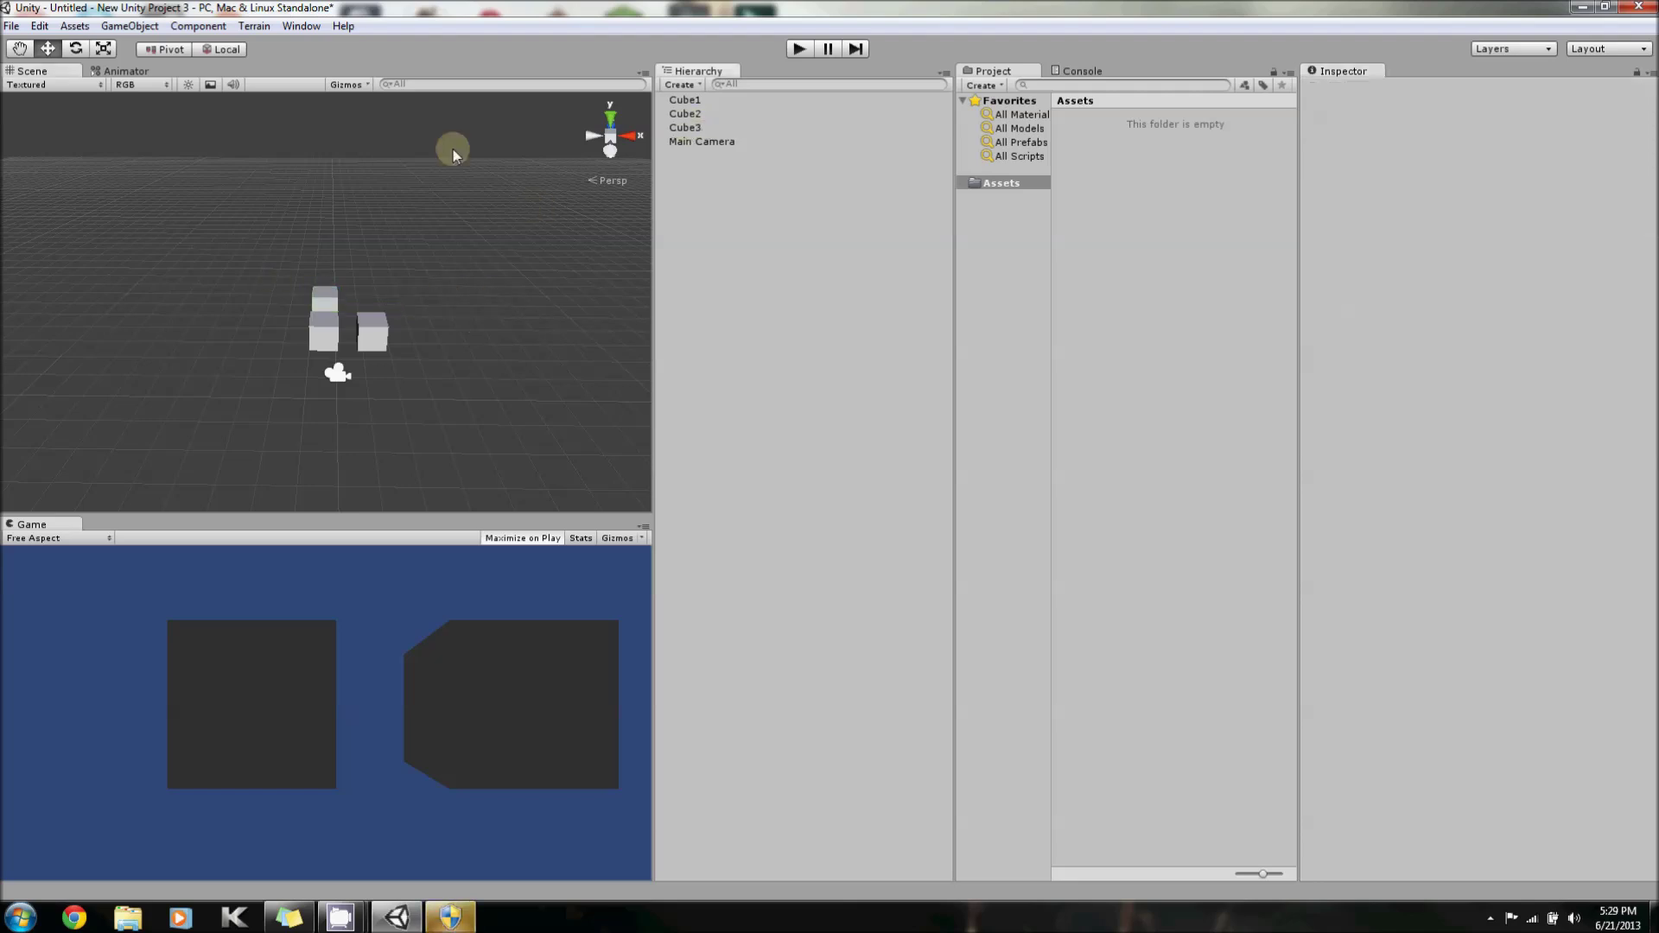
pyautogui.click(687, 128)
pyautogui.click(40, 26)
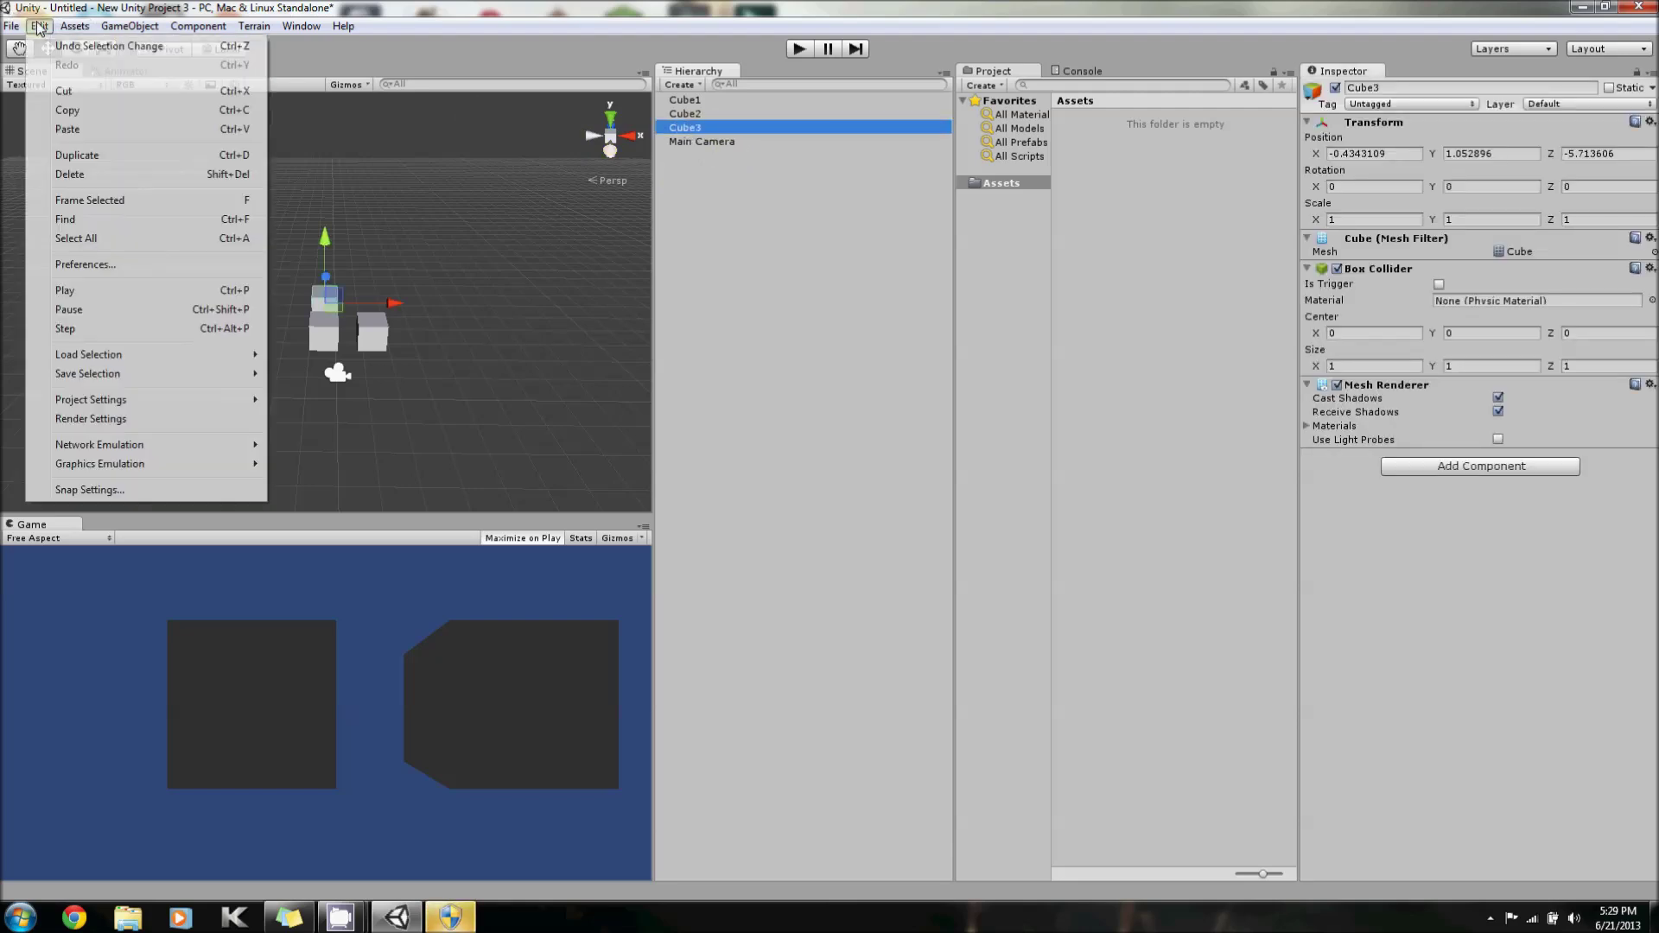
pyautogui.click(113, 202)
pyautogui.scroll(-5, 341, 232)
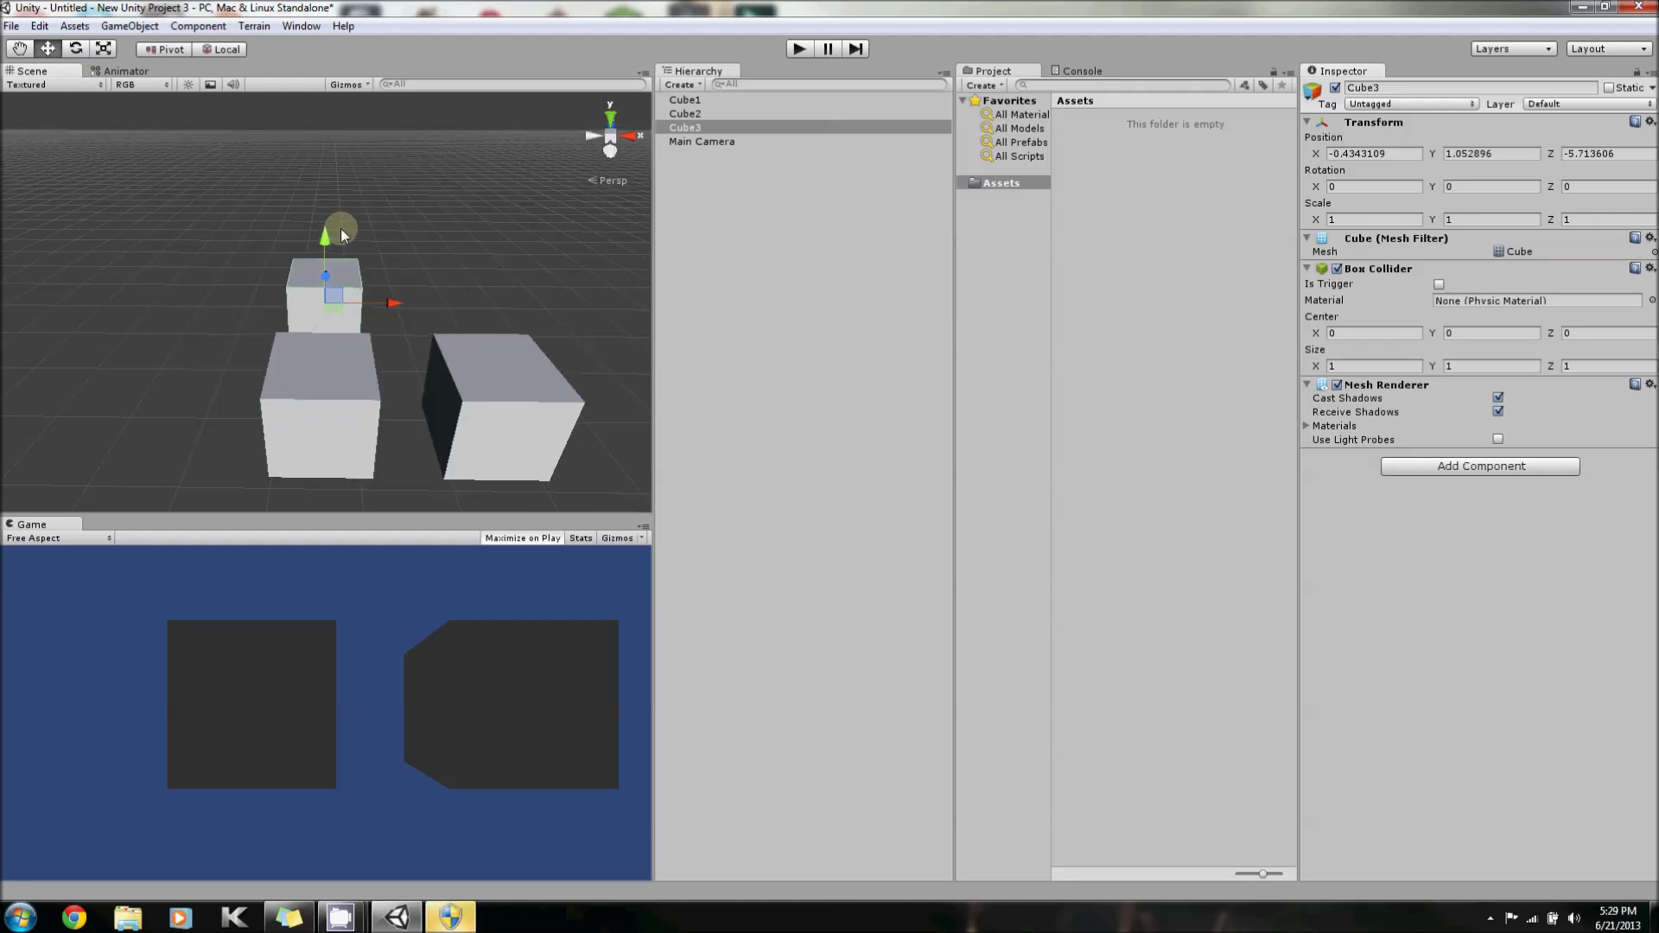
# Frame Cube3, Main Camera, Cube2, Cube1 and Cube3 in turn from the Hierarchy, then zoom out.
pyautogui.doubleClick(698, 136)
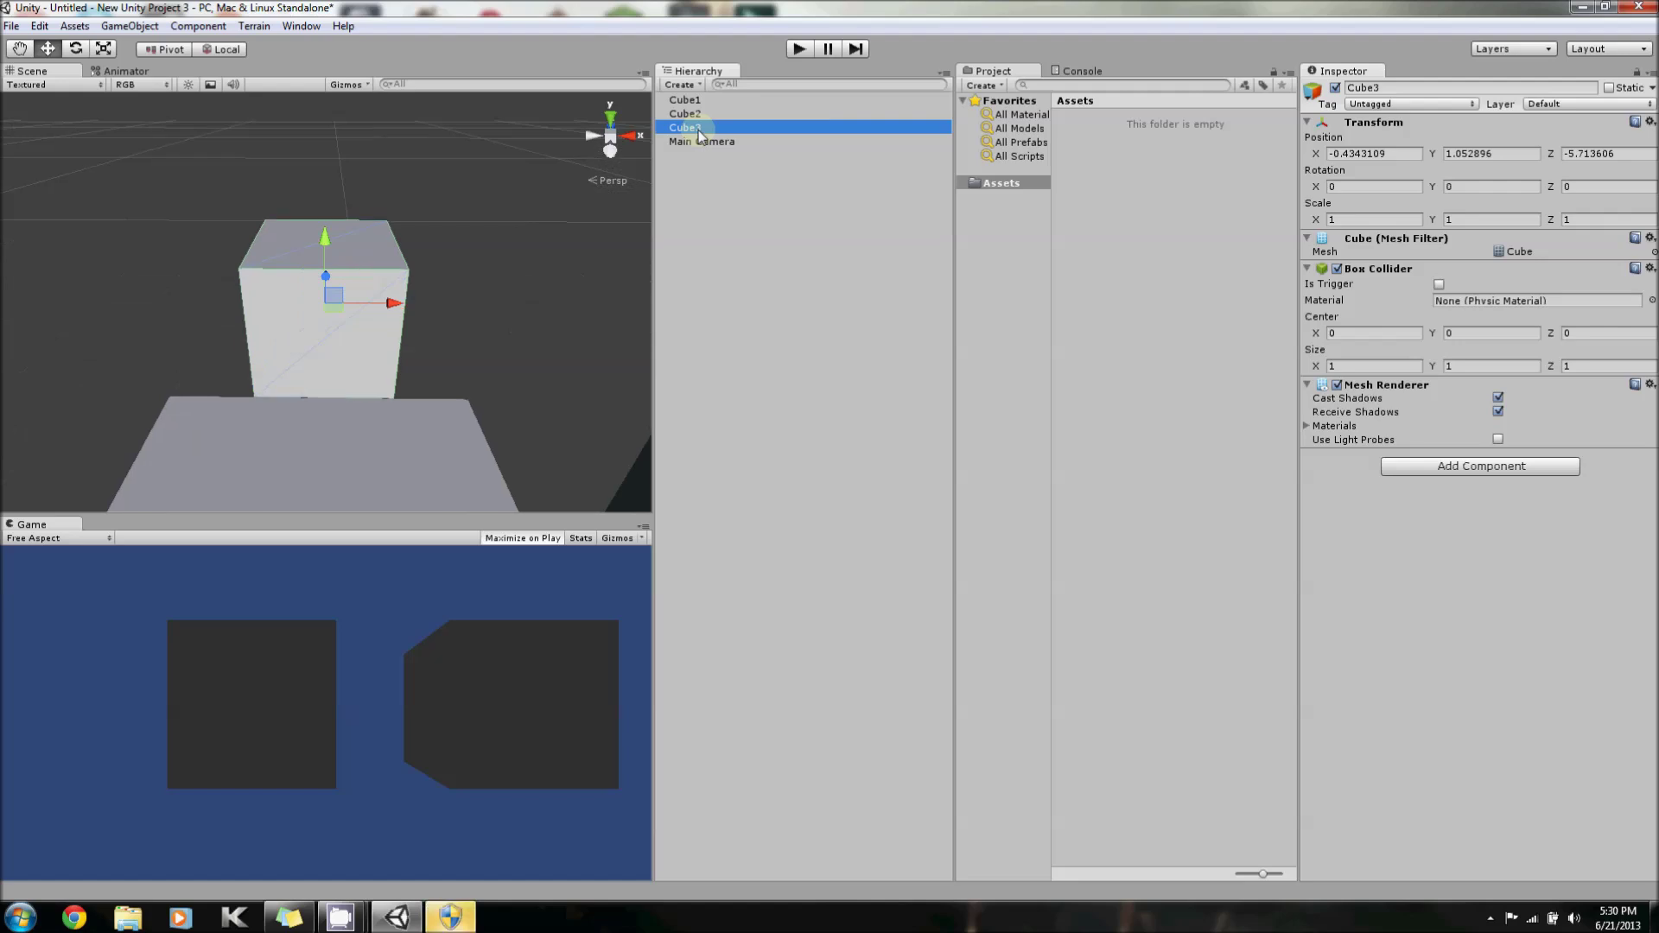
pyautogui.scroll(-5, 507, 287)
pyautogui.scroll(-3, 588, 212)
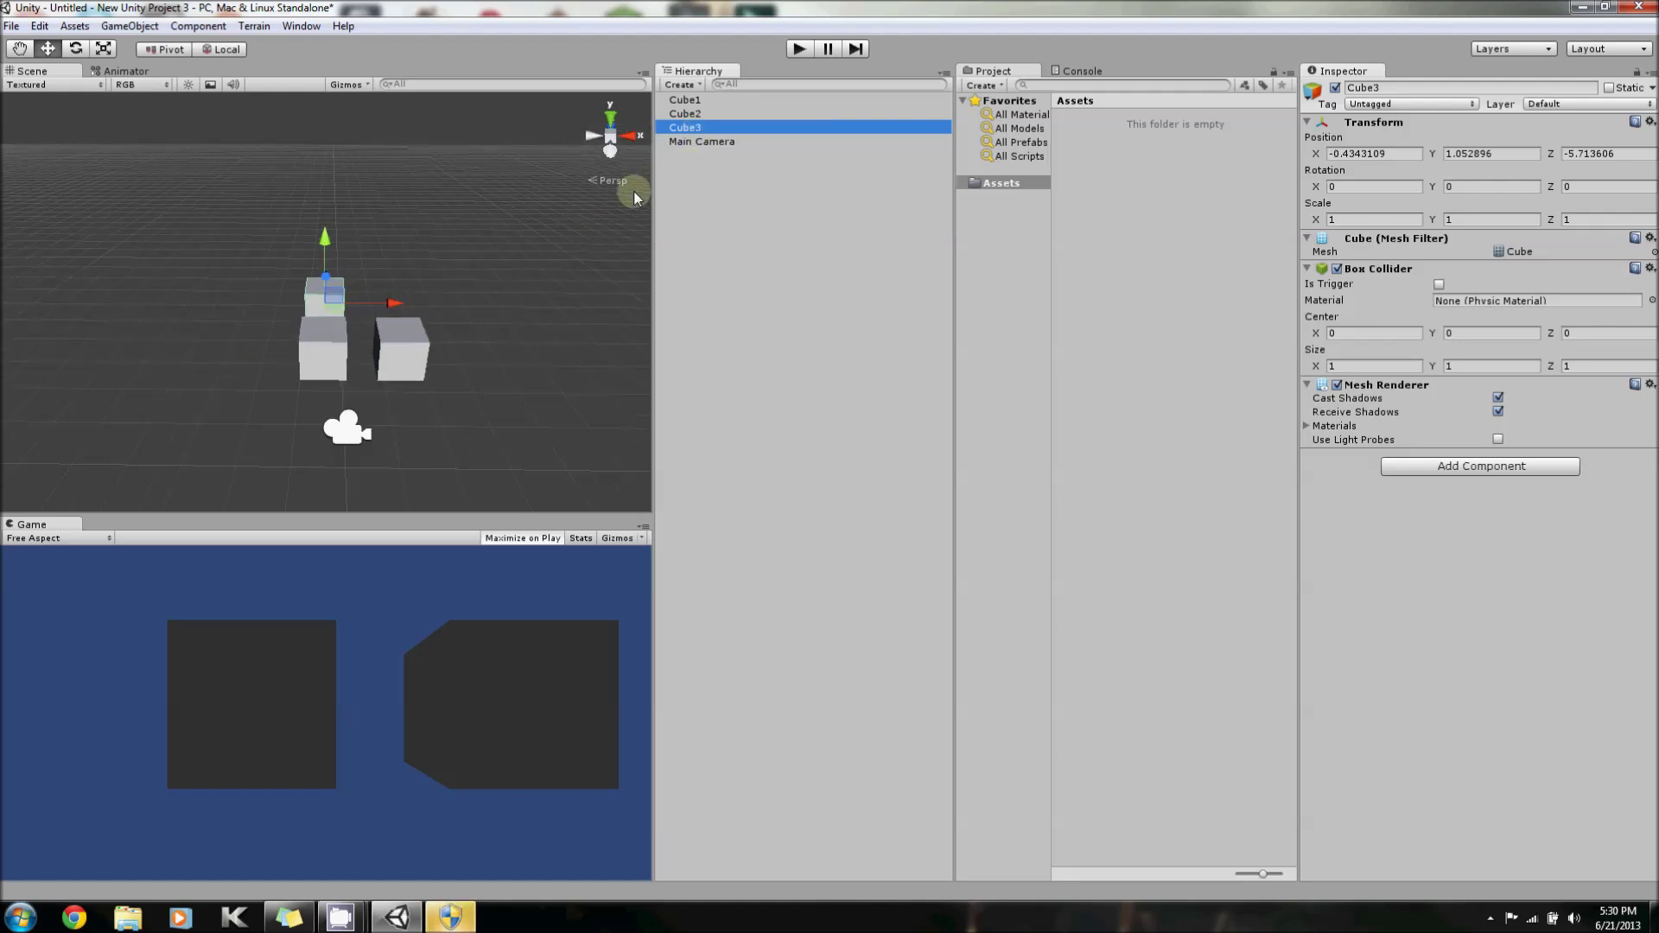
pyautogui.doubleClick(750, 141)
pyautogui.doubleClick(685, 113)
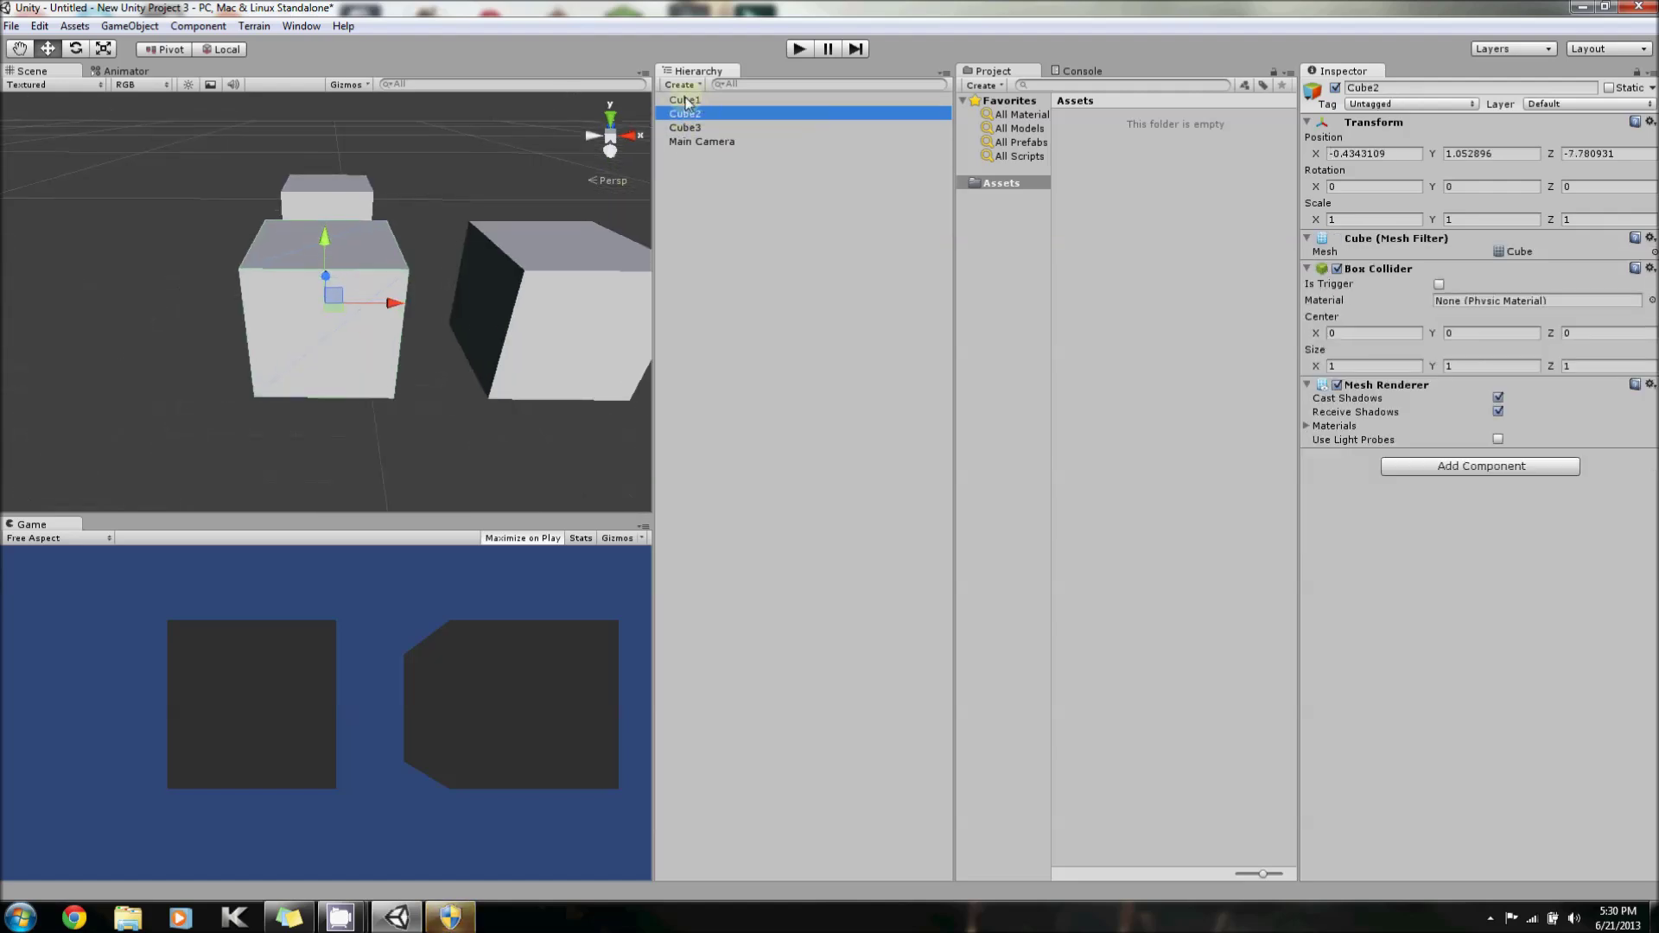
pyautogui.doubleClick(685, 100)
pyautogui.doubleClick(687, 127)
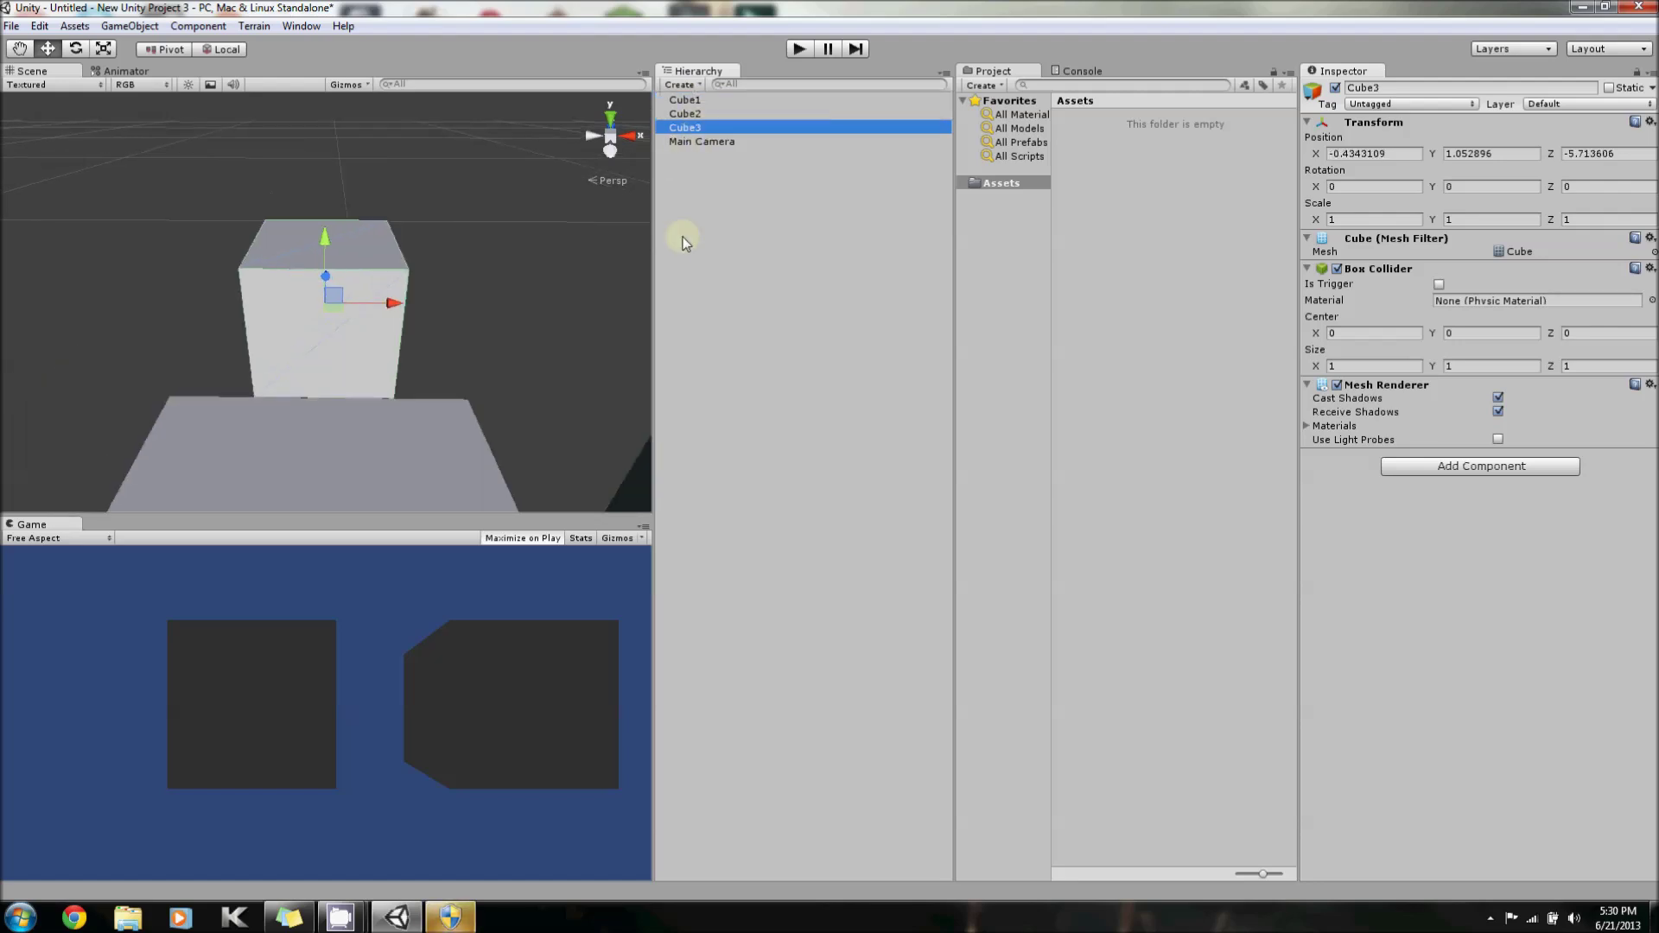
pyautogui.scroll(-8, 388, 272)
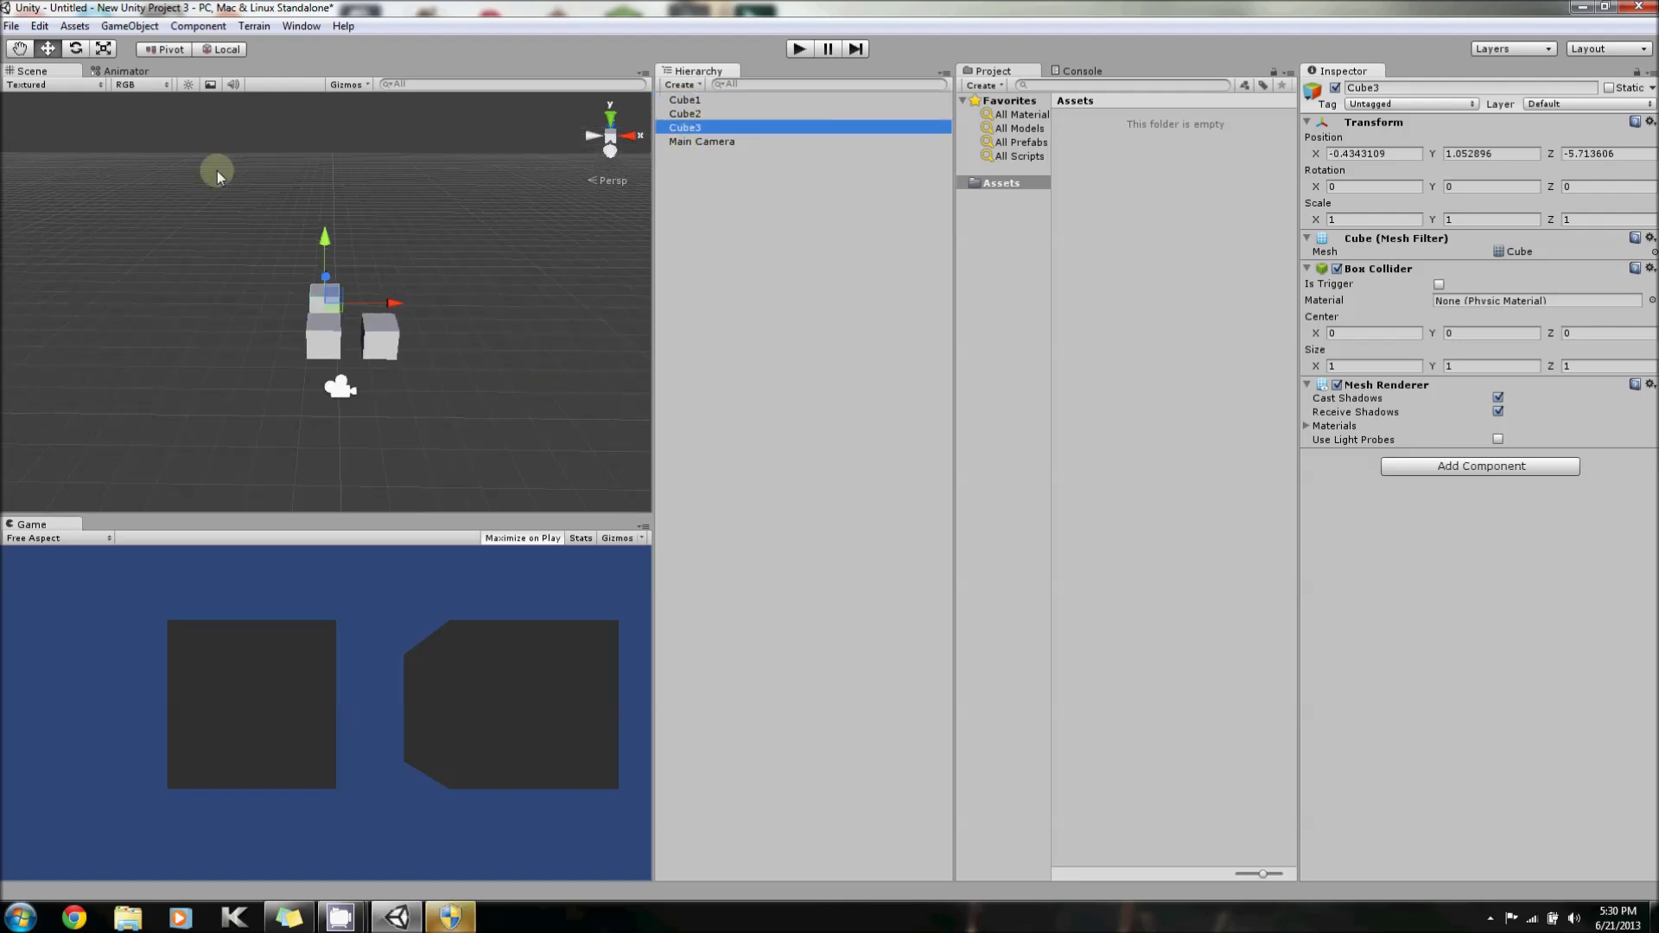
# Use Edit > Find to focus the Hierarchy search, then try the Project and Scene search fields.
pyautogui.click(39, 27)
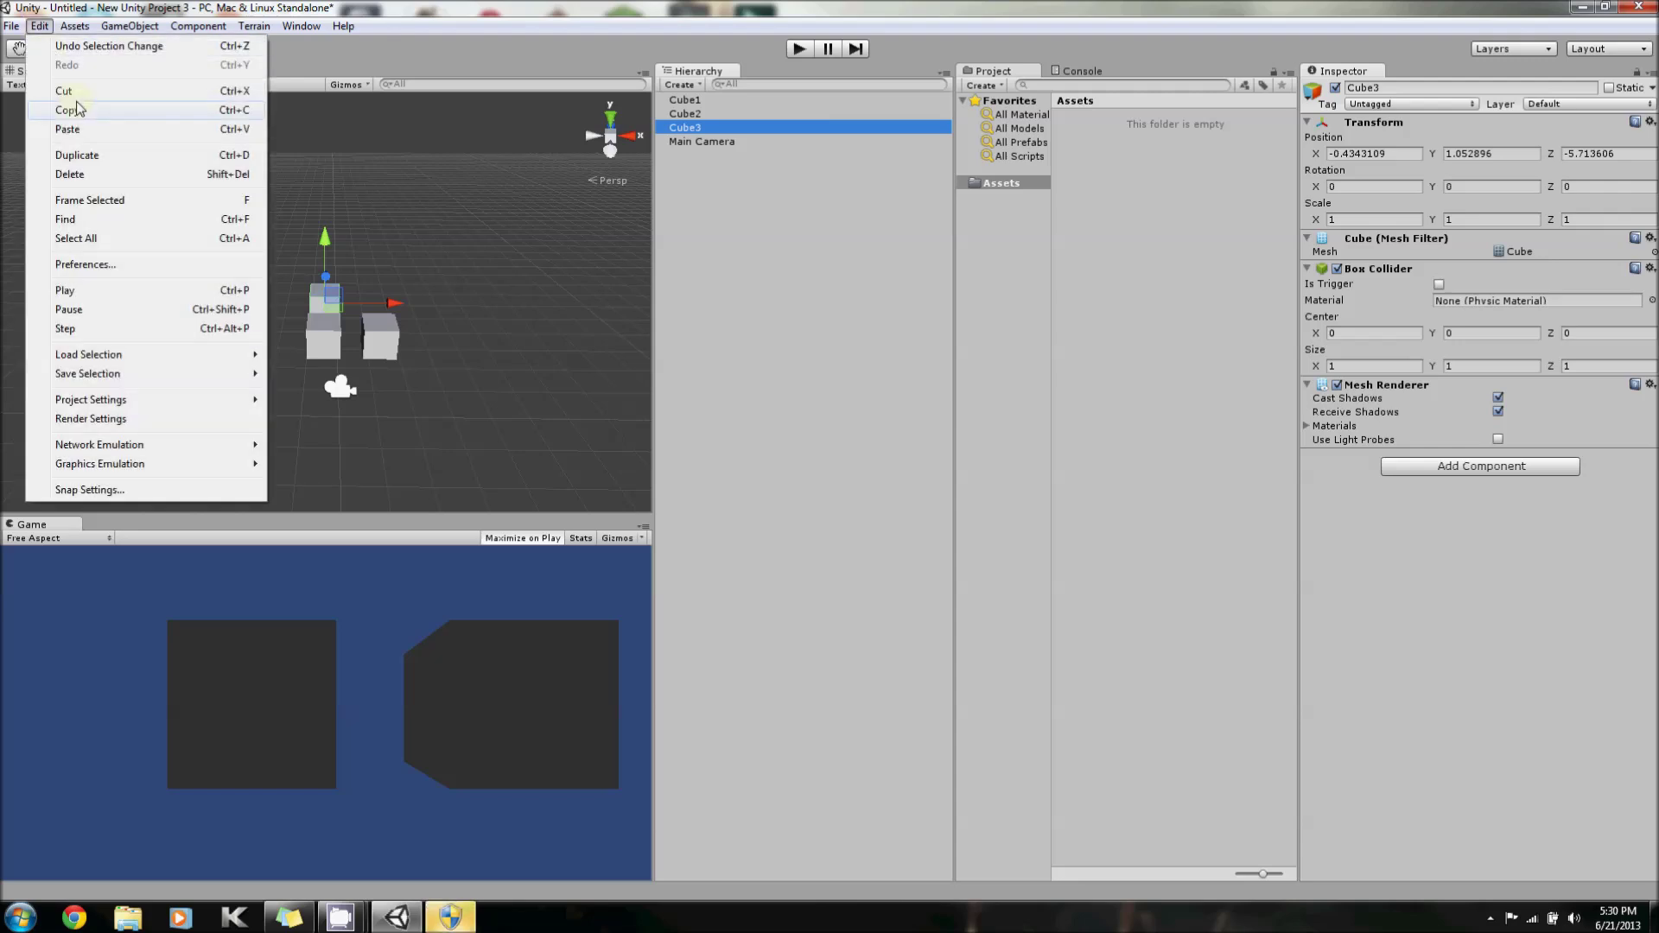
pyautogui.click(144, 222)
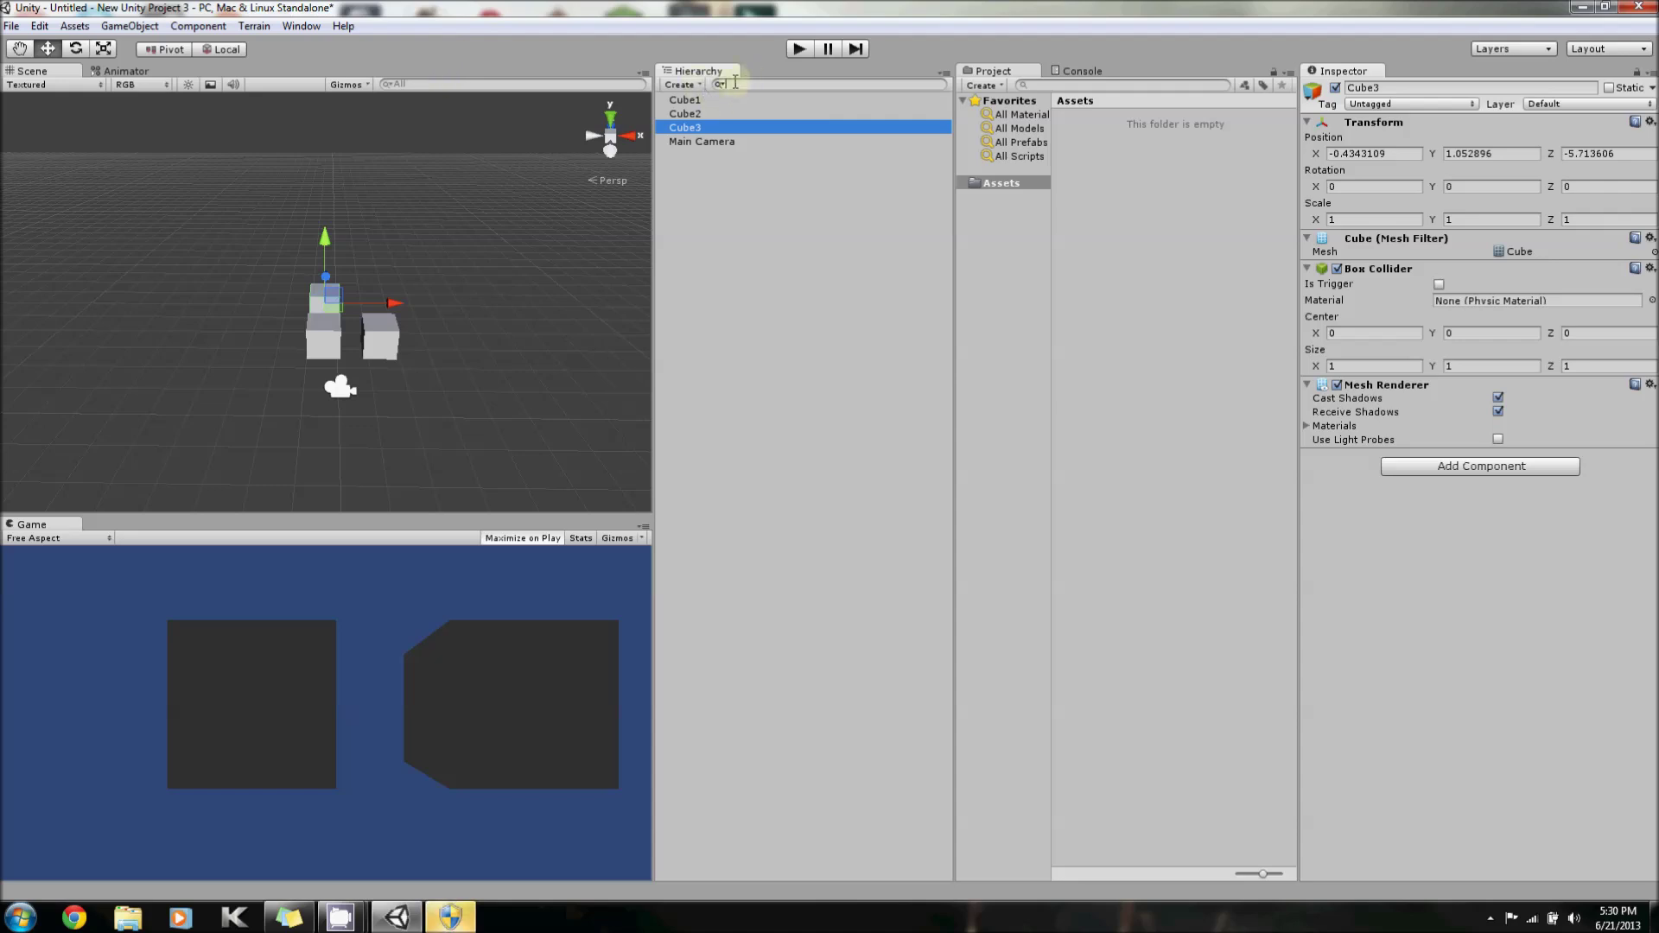
pyautogui.click(1080, 84)
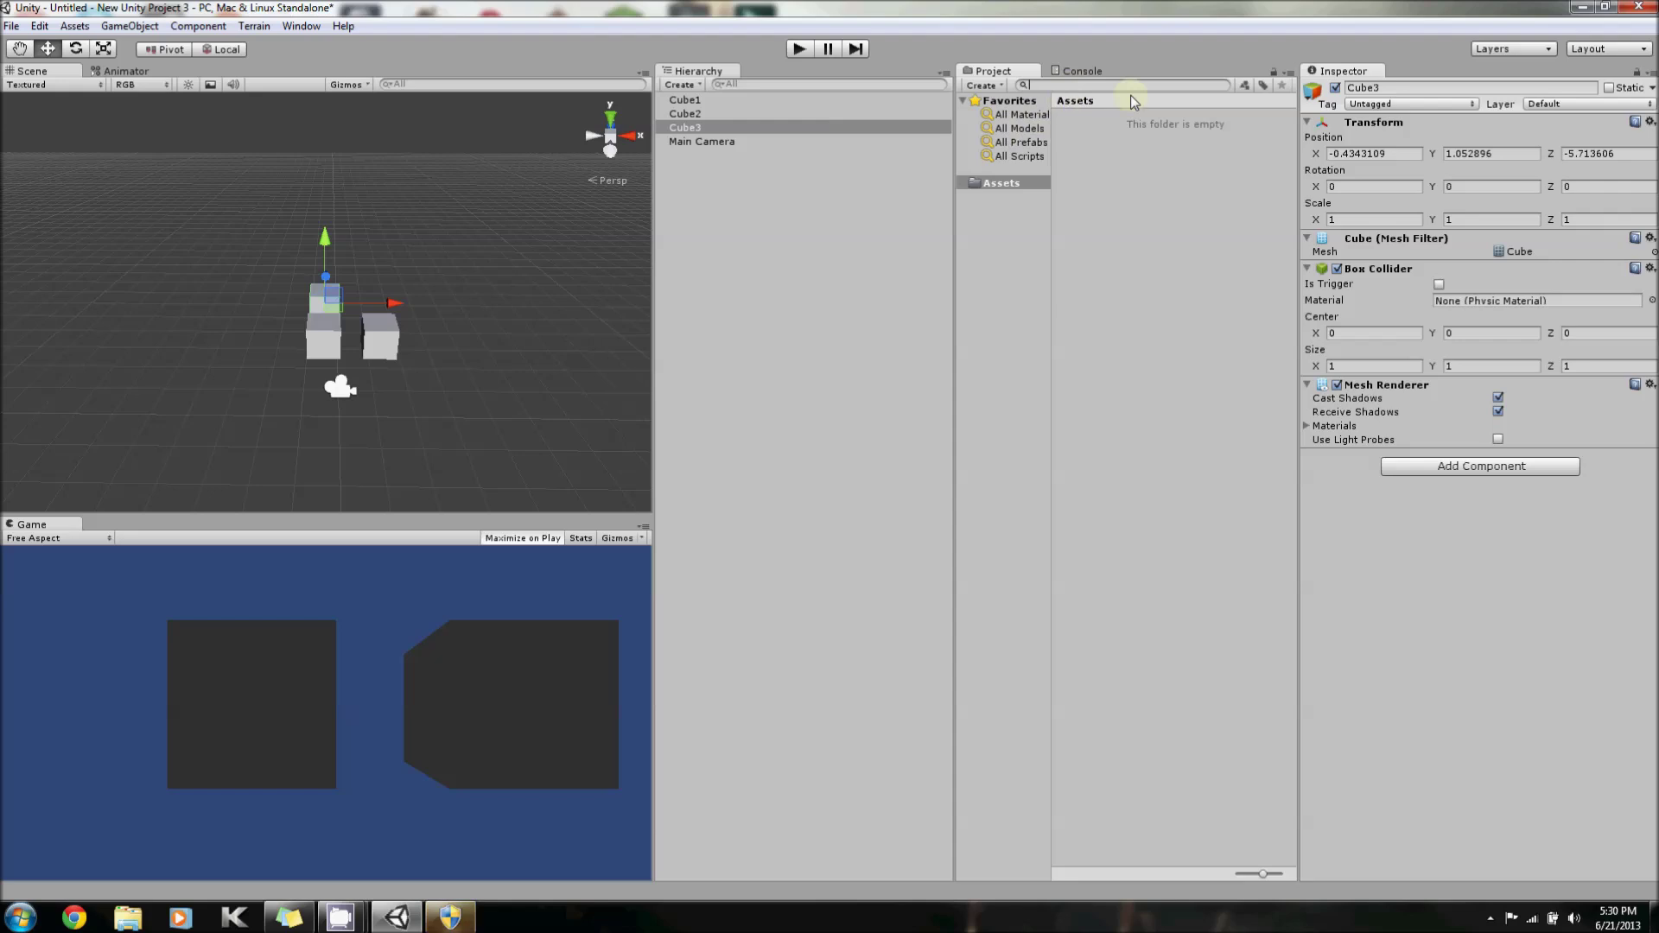
pyautogui.click(772, 84)
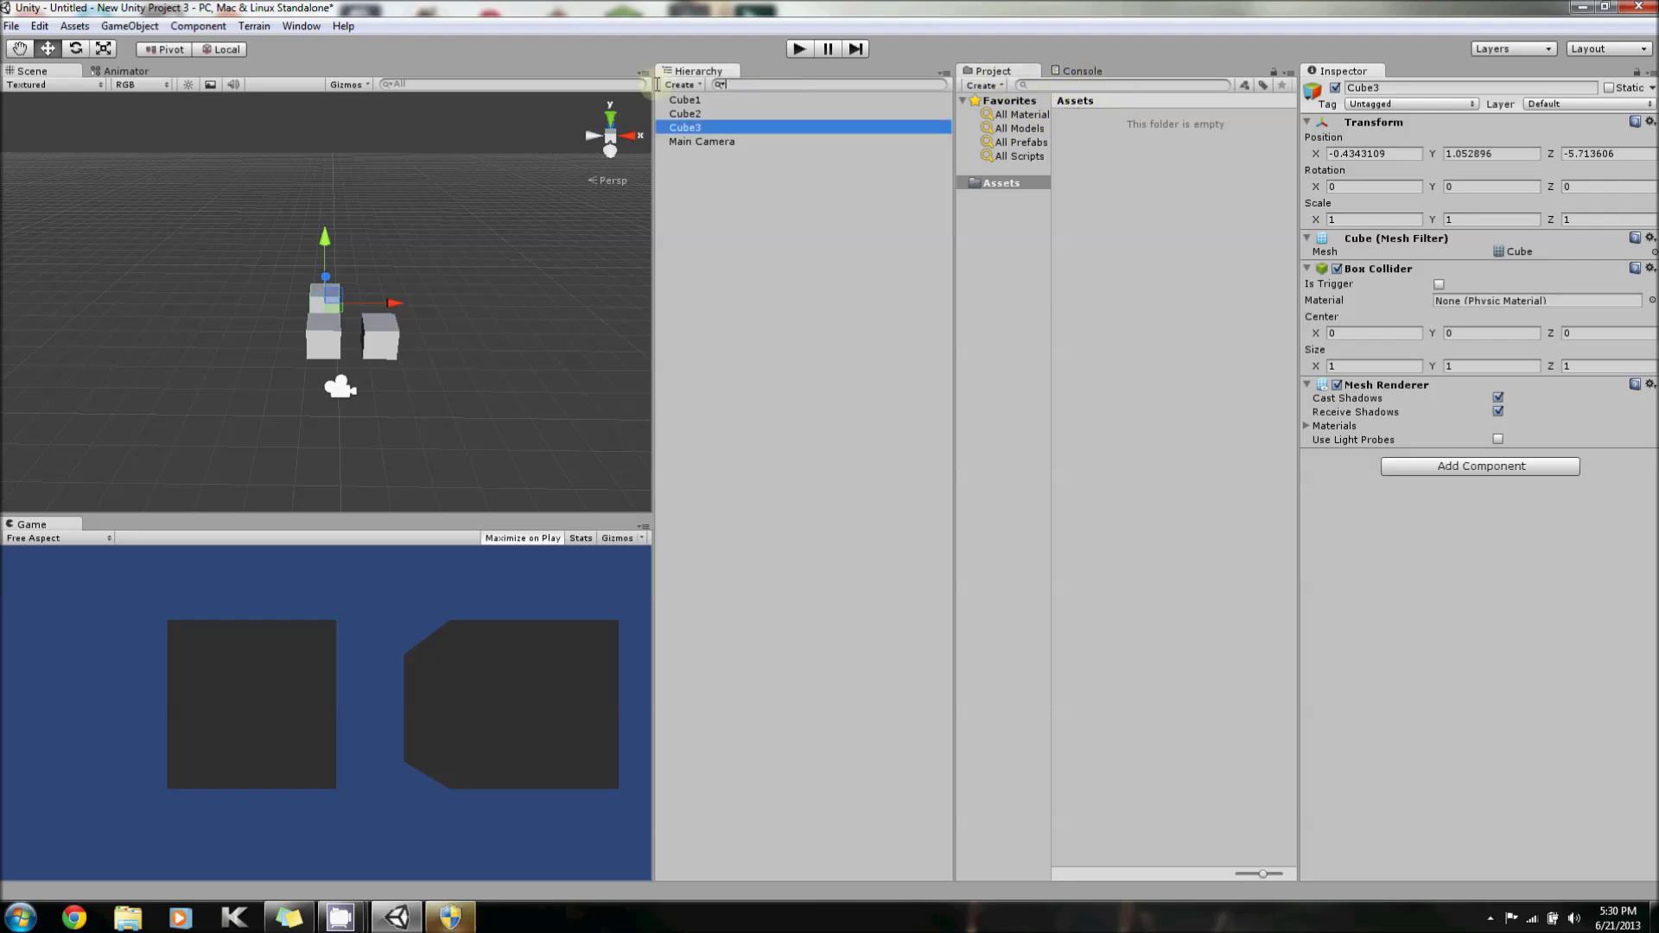
pyautogui.click(415, 85)
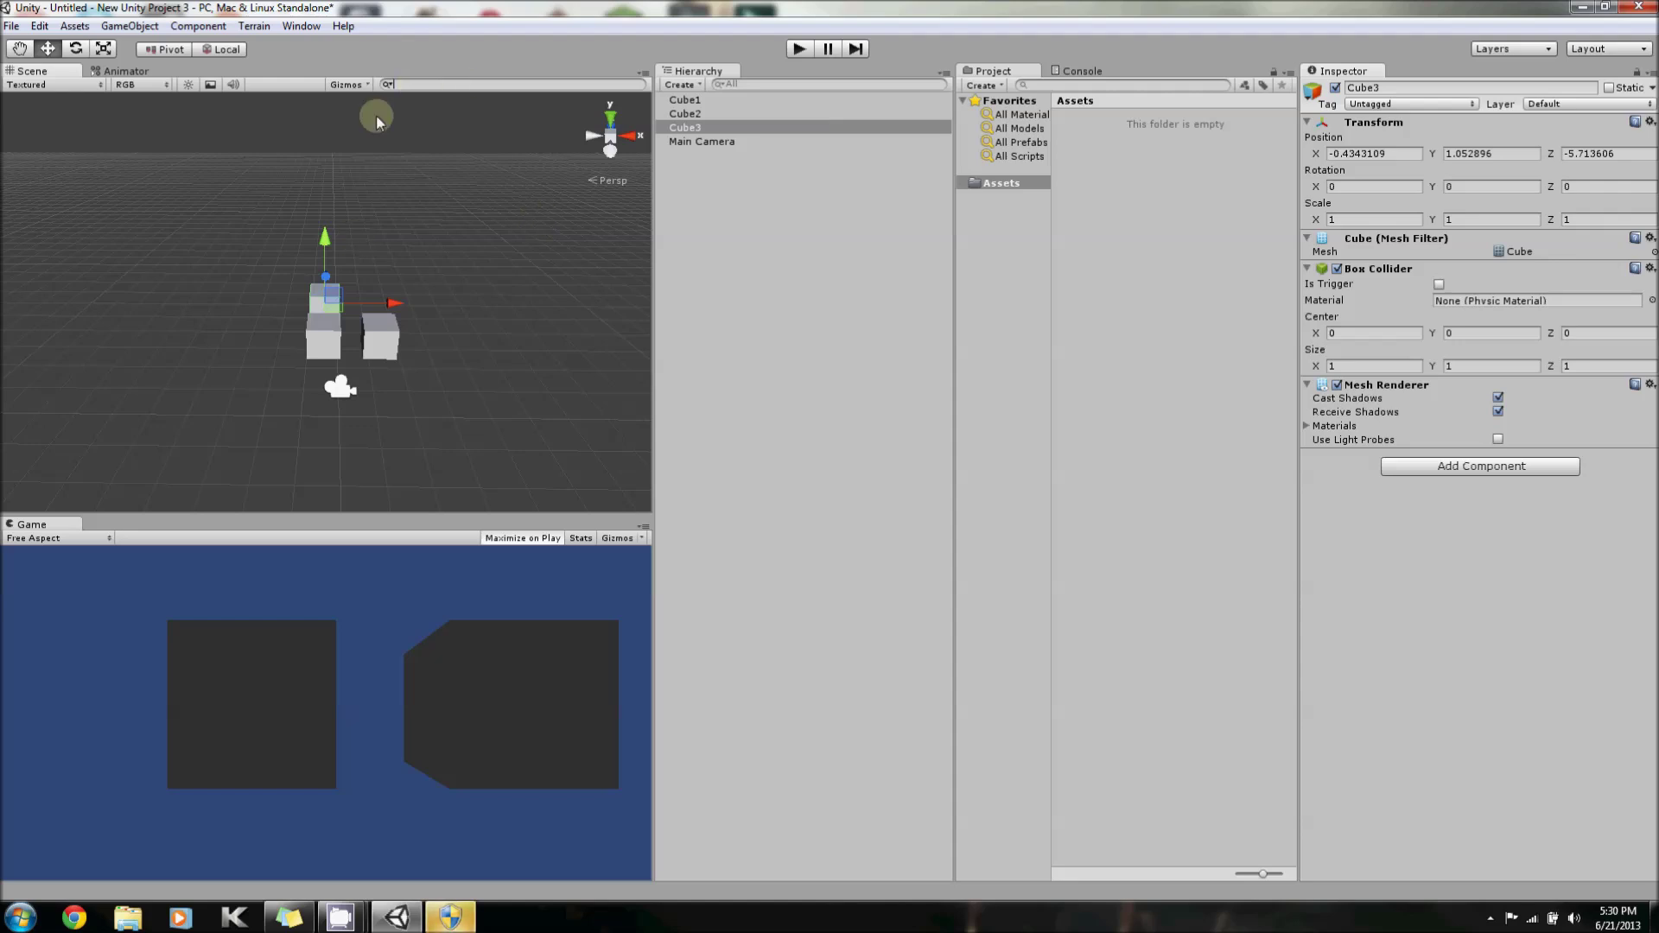
pyautogui.click(754, 86)
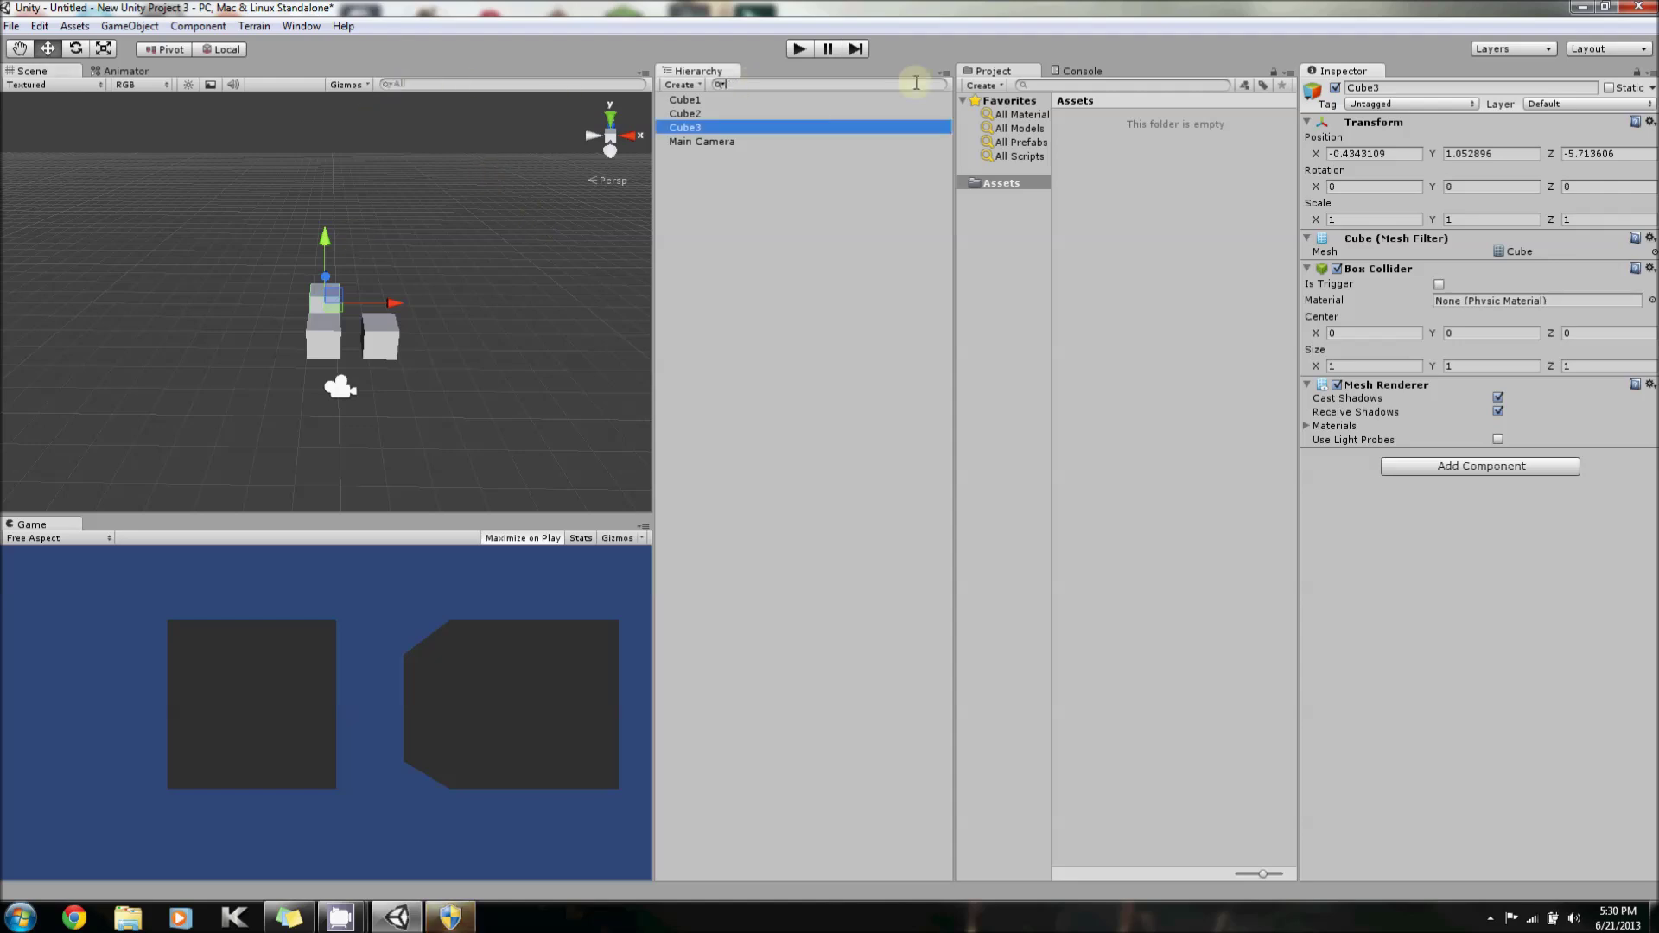
pyautogui.click(1111, 84)
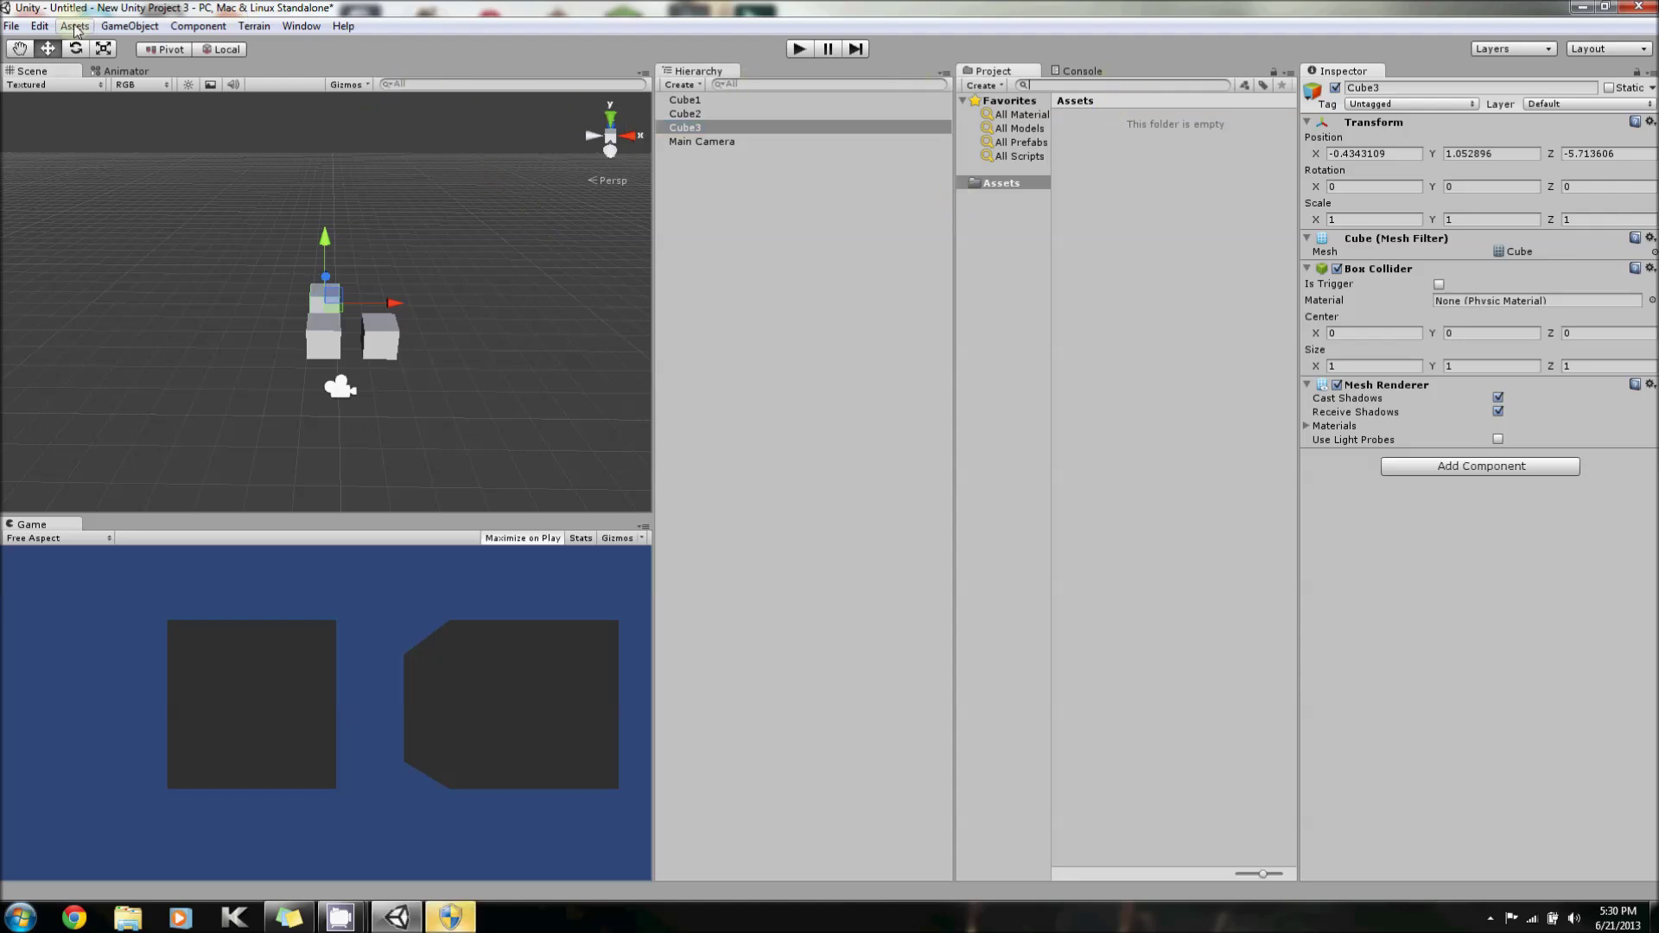
# Box-select all three cubes in the Scene view, then clear the selection.
pyautogui.click(43, 26)
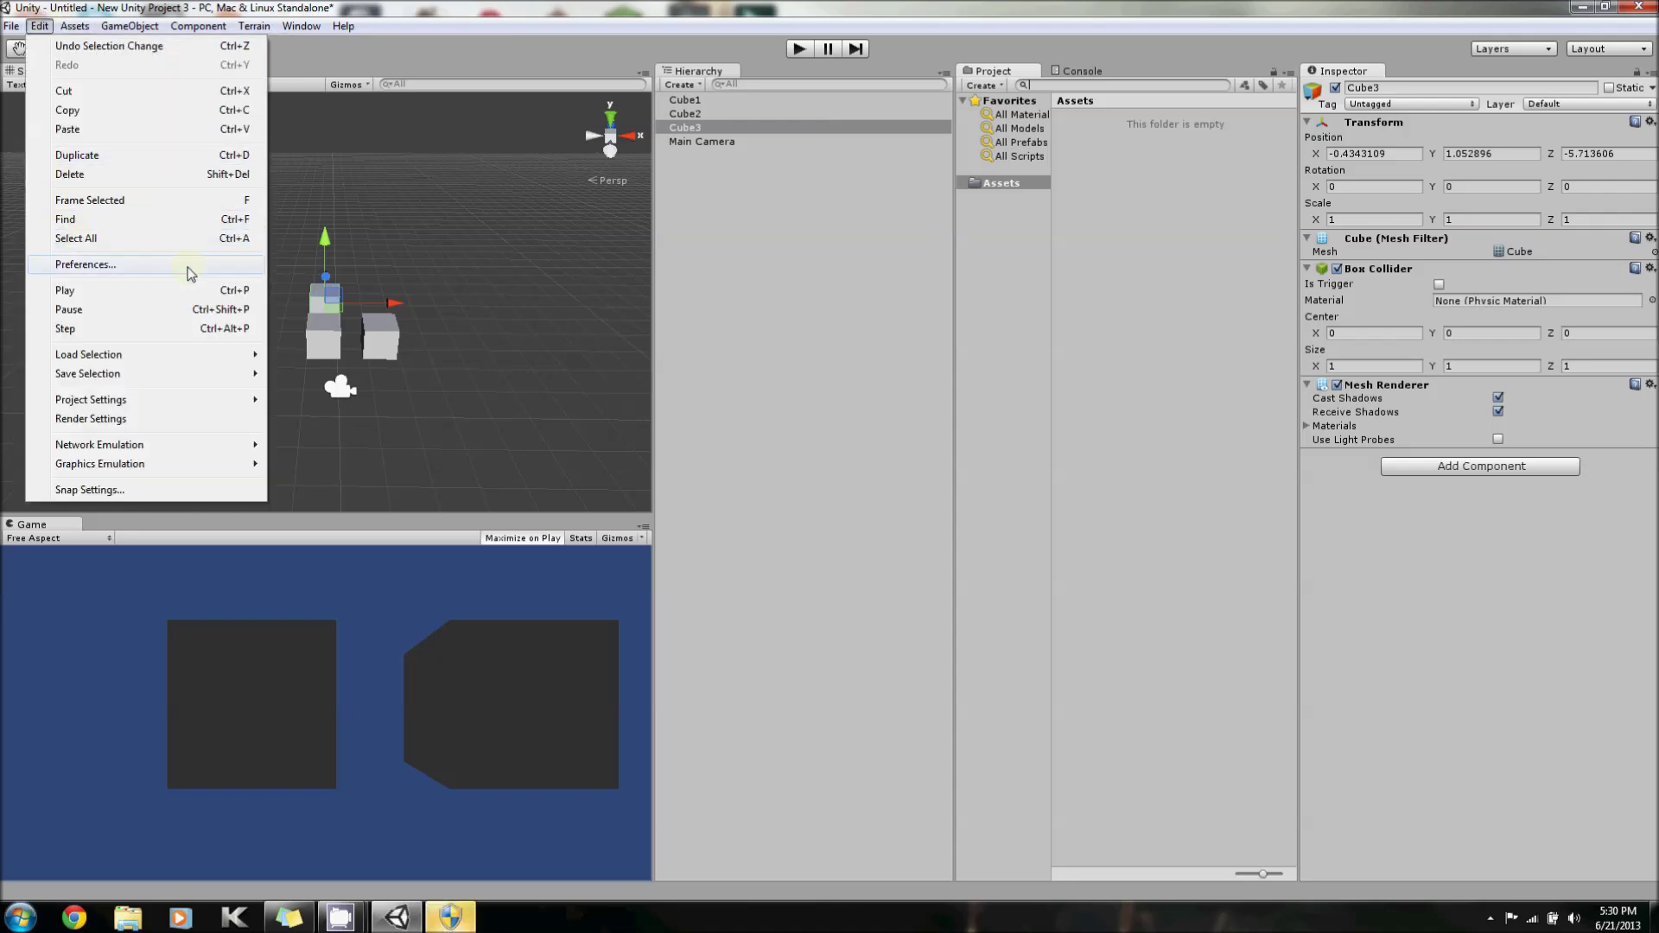
pyautogui.click(525, 218)
pyautogui.moveTo(268, 227); pyautogui.dragTo(484, 372)
pyautogui.click(159, 163)
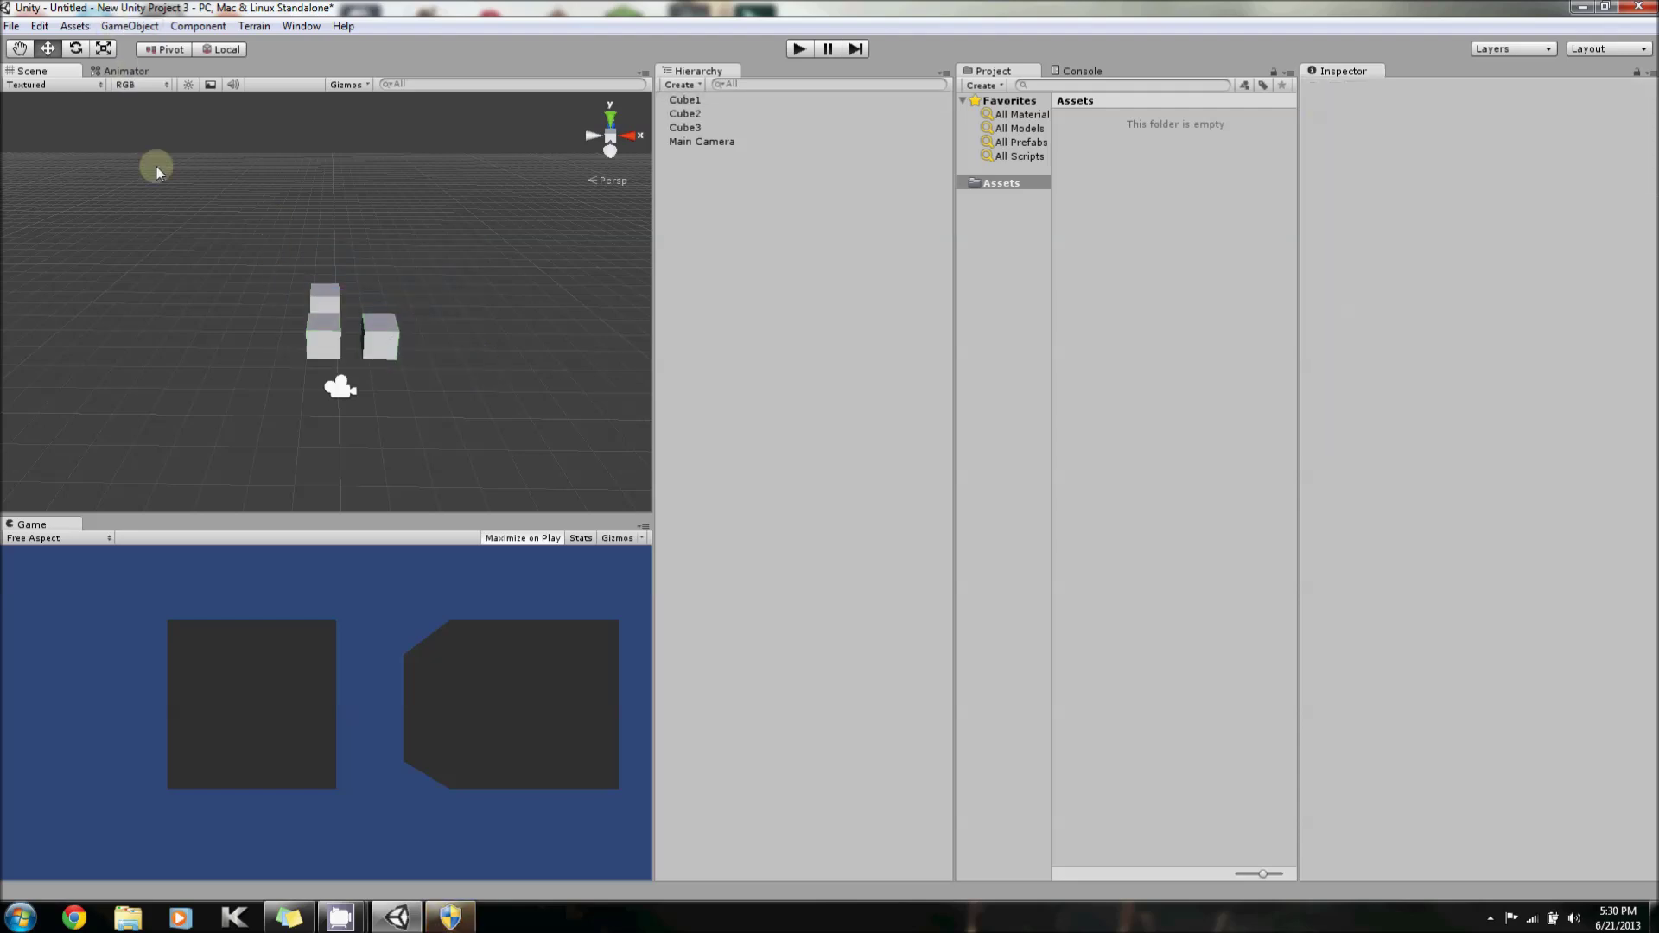
pyautogui.click(41, 27)
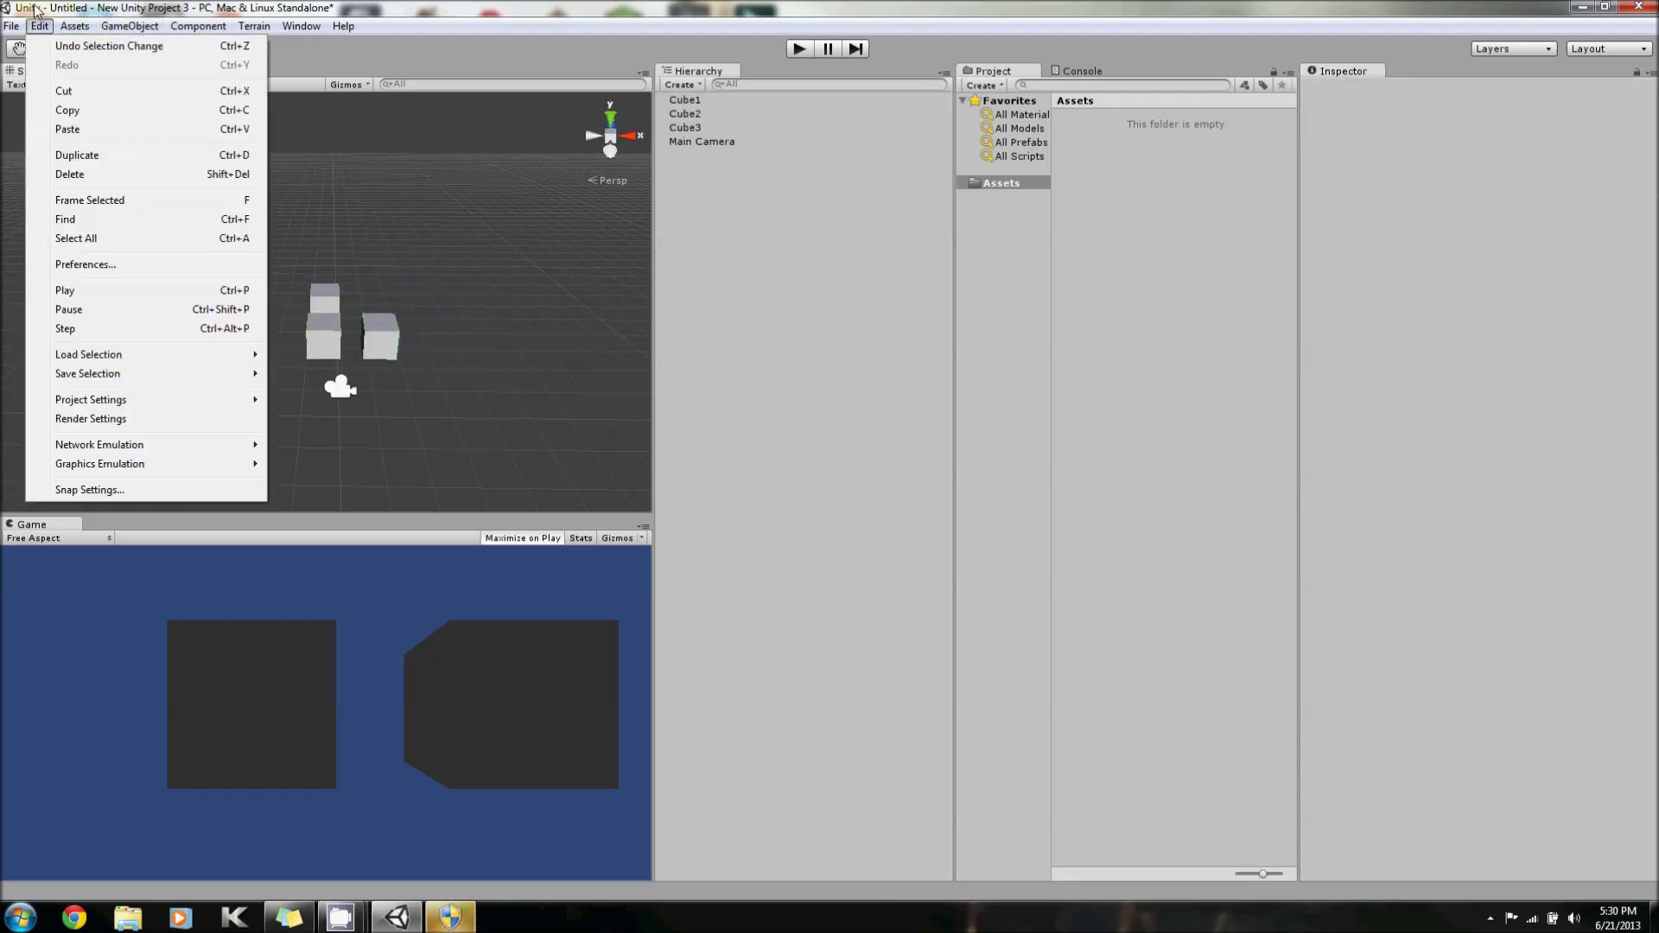
# Open Preferences, browse External Tools, General, Cache Server and Keys, end on Colors, and move the window right.
pyautogui.click(112, 264)
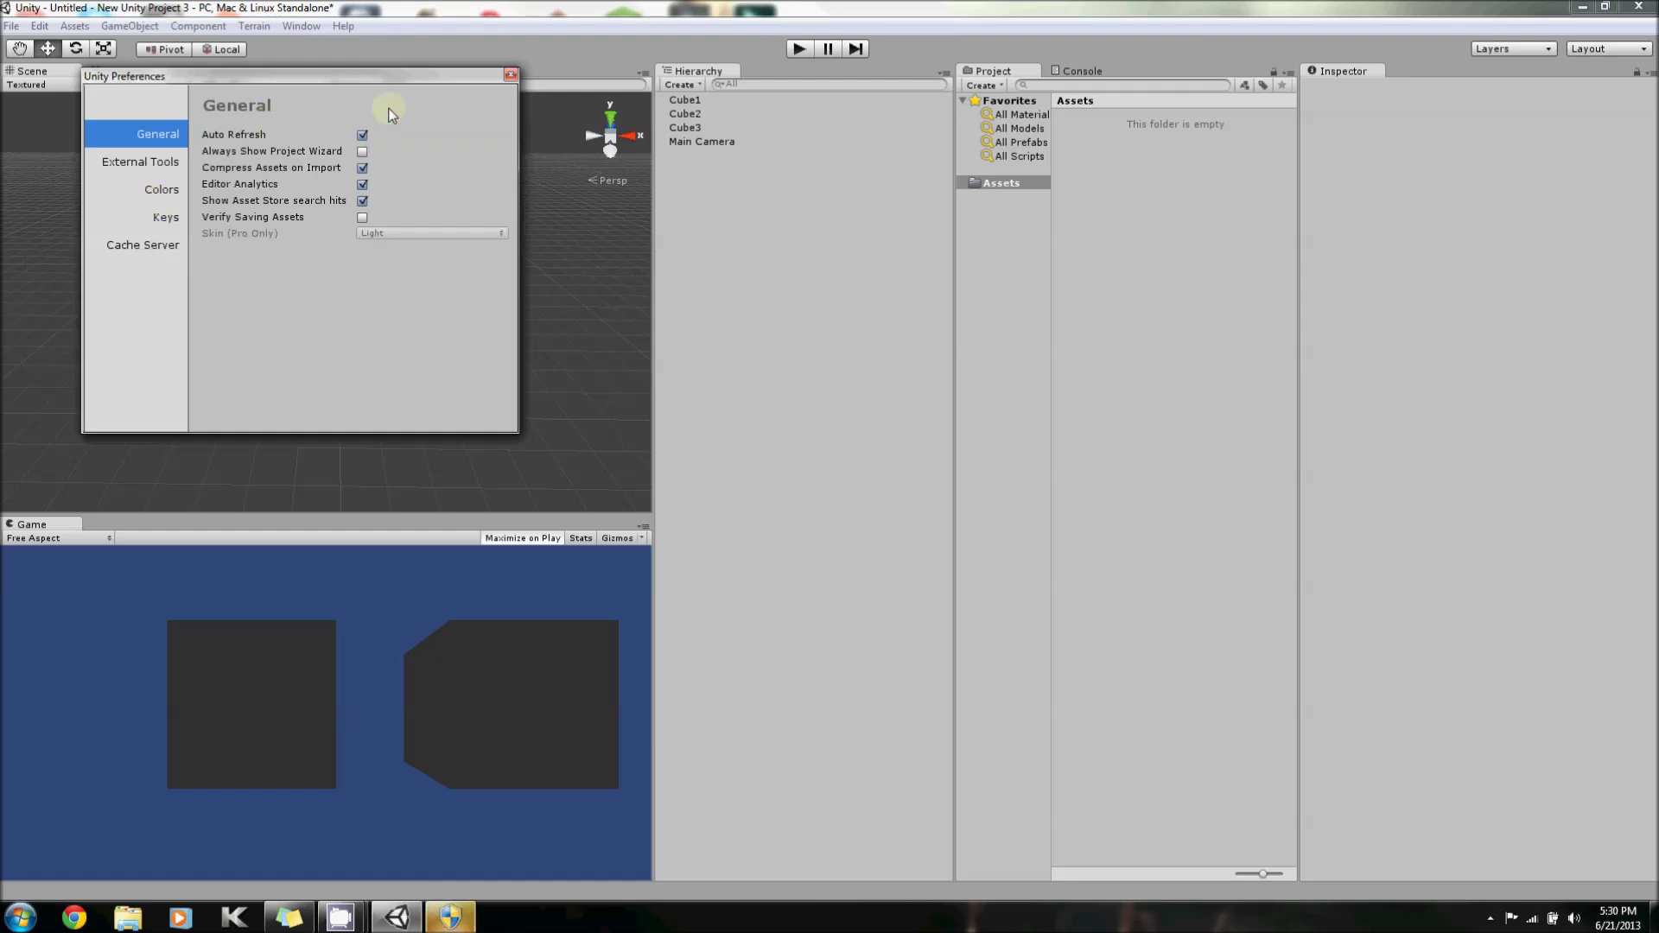
pyautogui.click(169, 173)
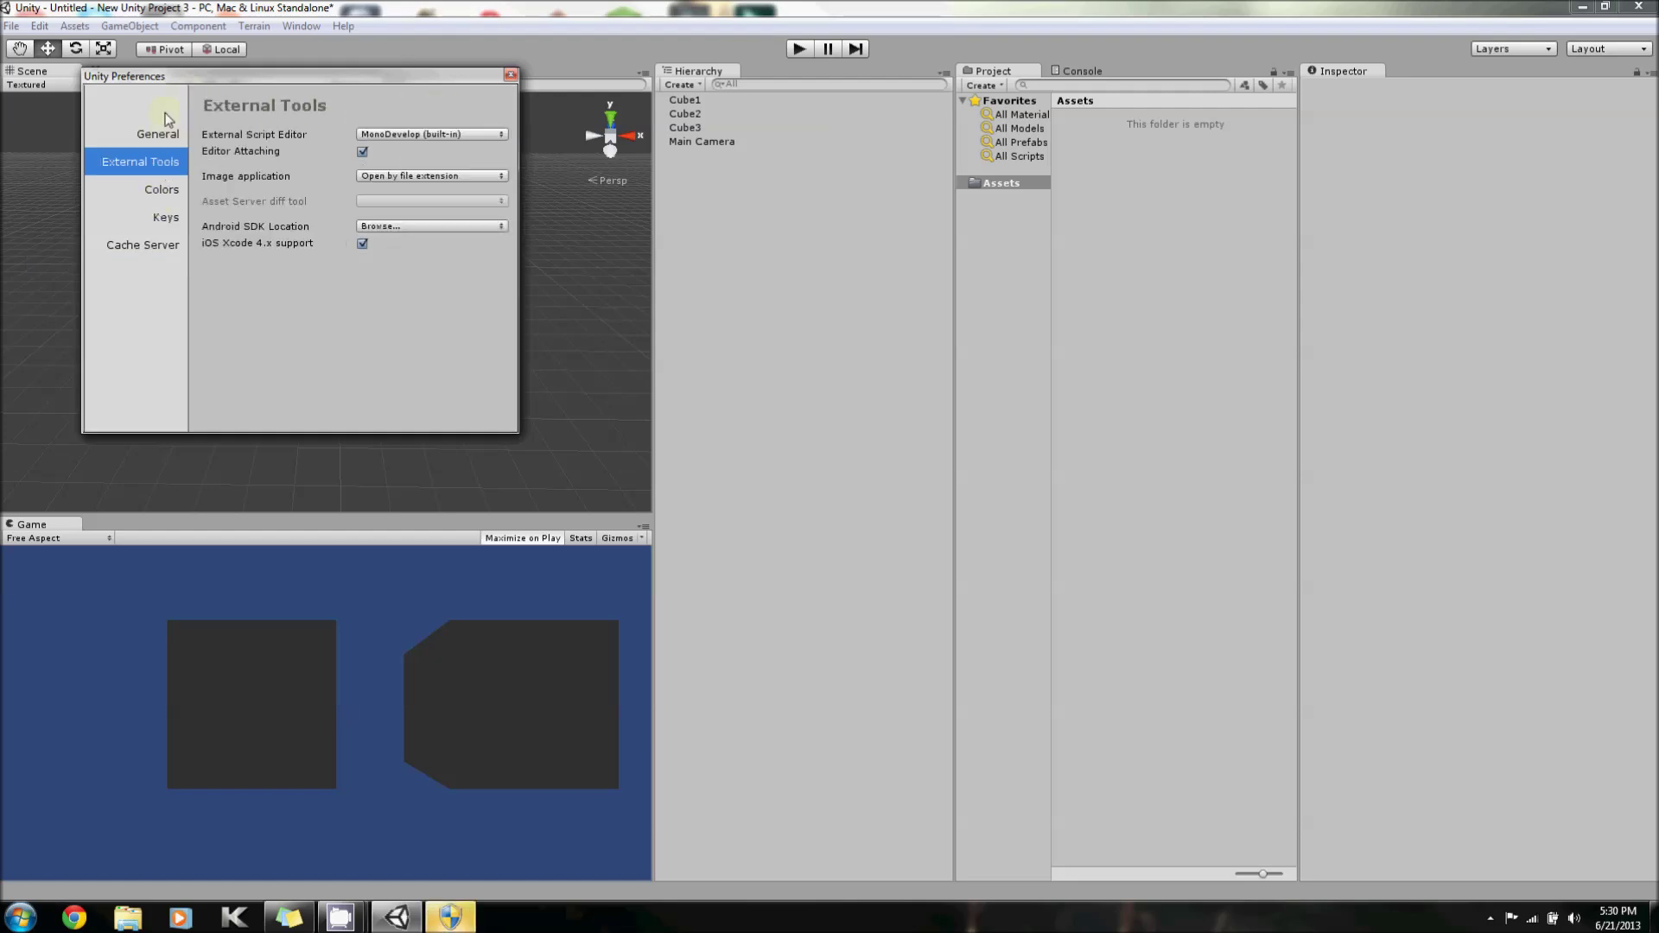
pyautogui.click(165, 192)
pyautogui.click(164, 137)
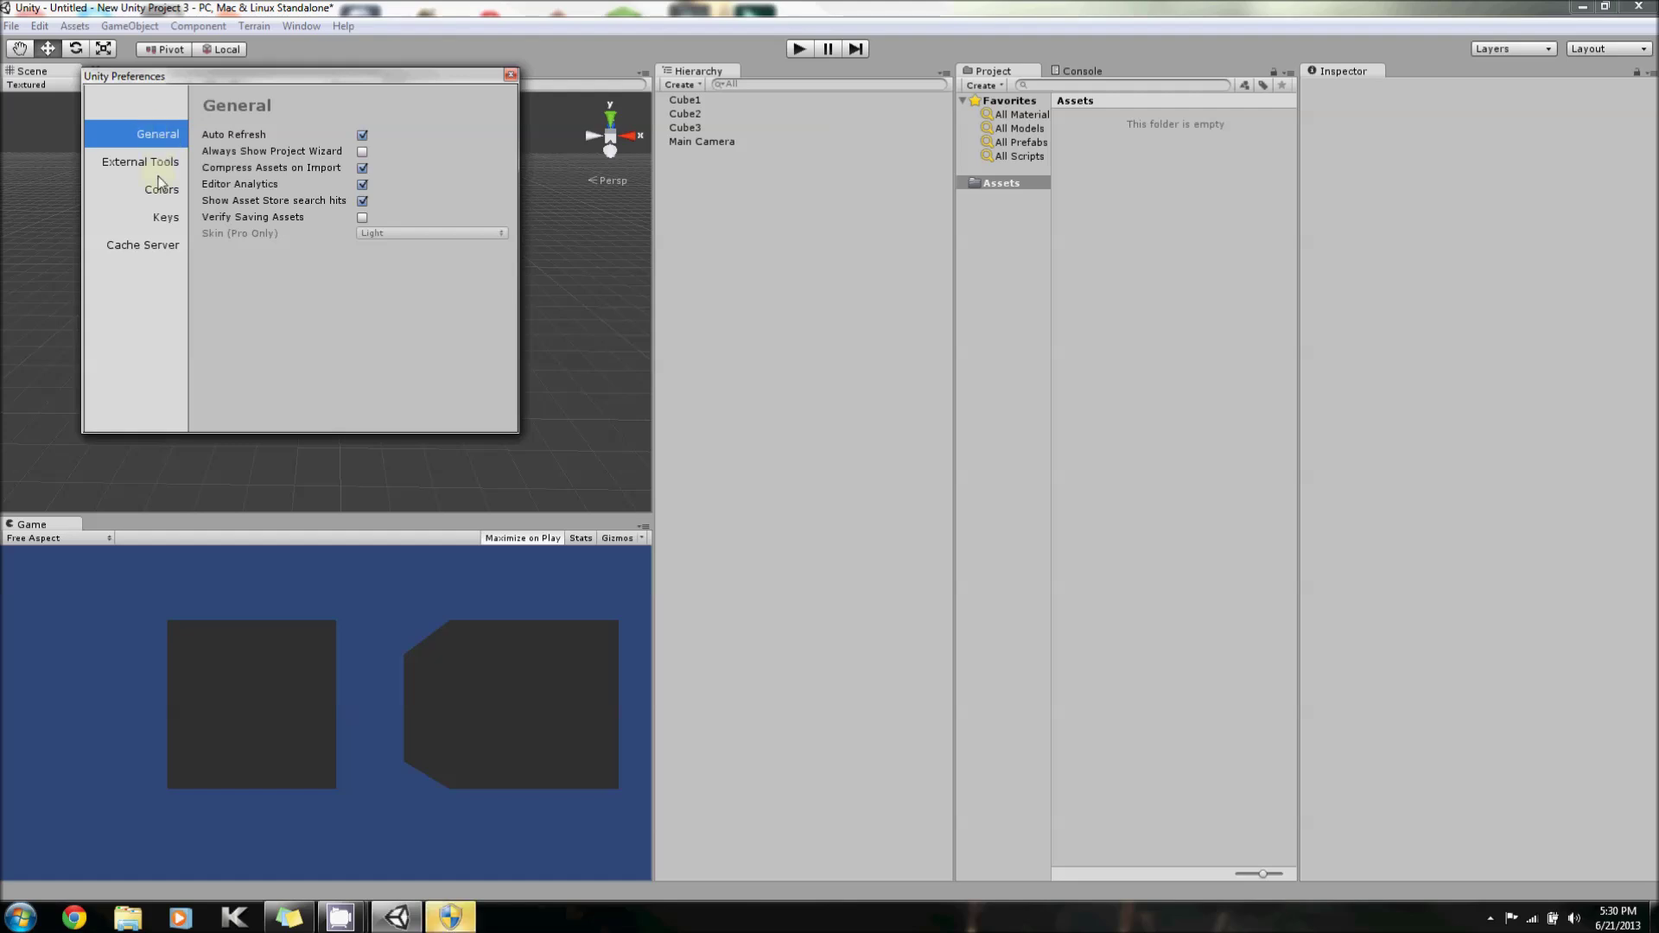
pyautogui.click(166, 249)
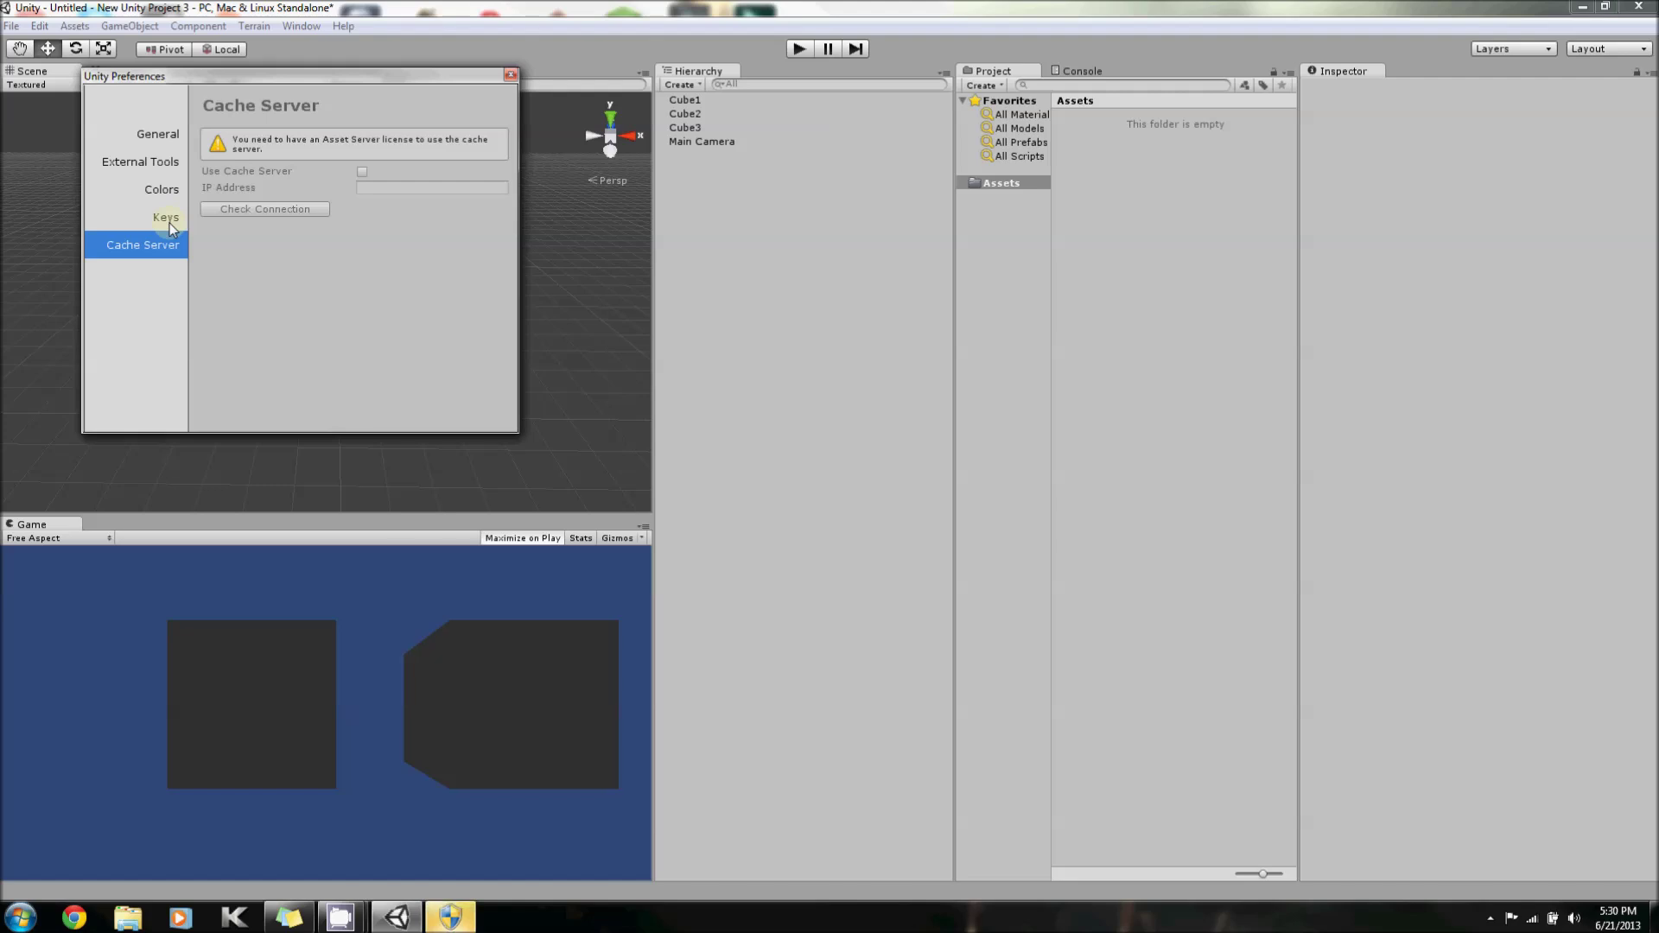
pyautogui.click(166, 226)
pyautogui.click(161, 190)
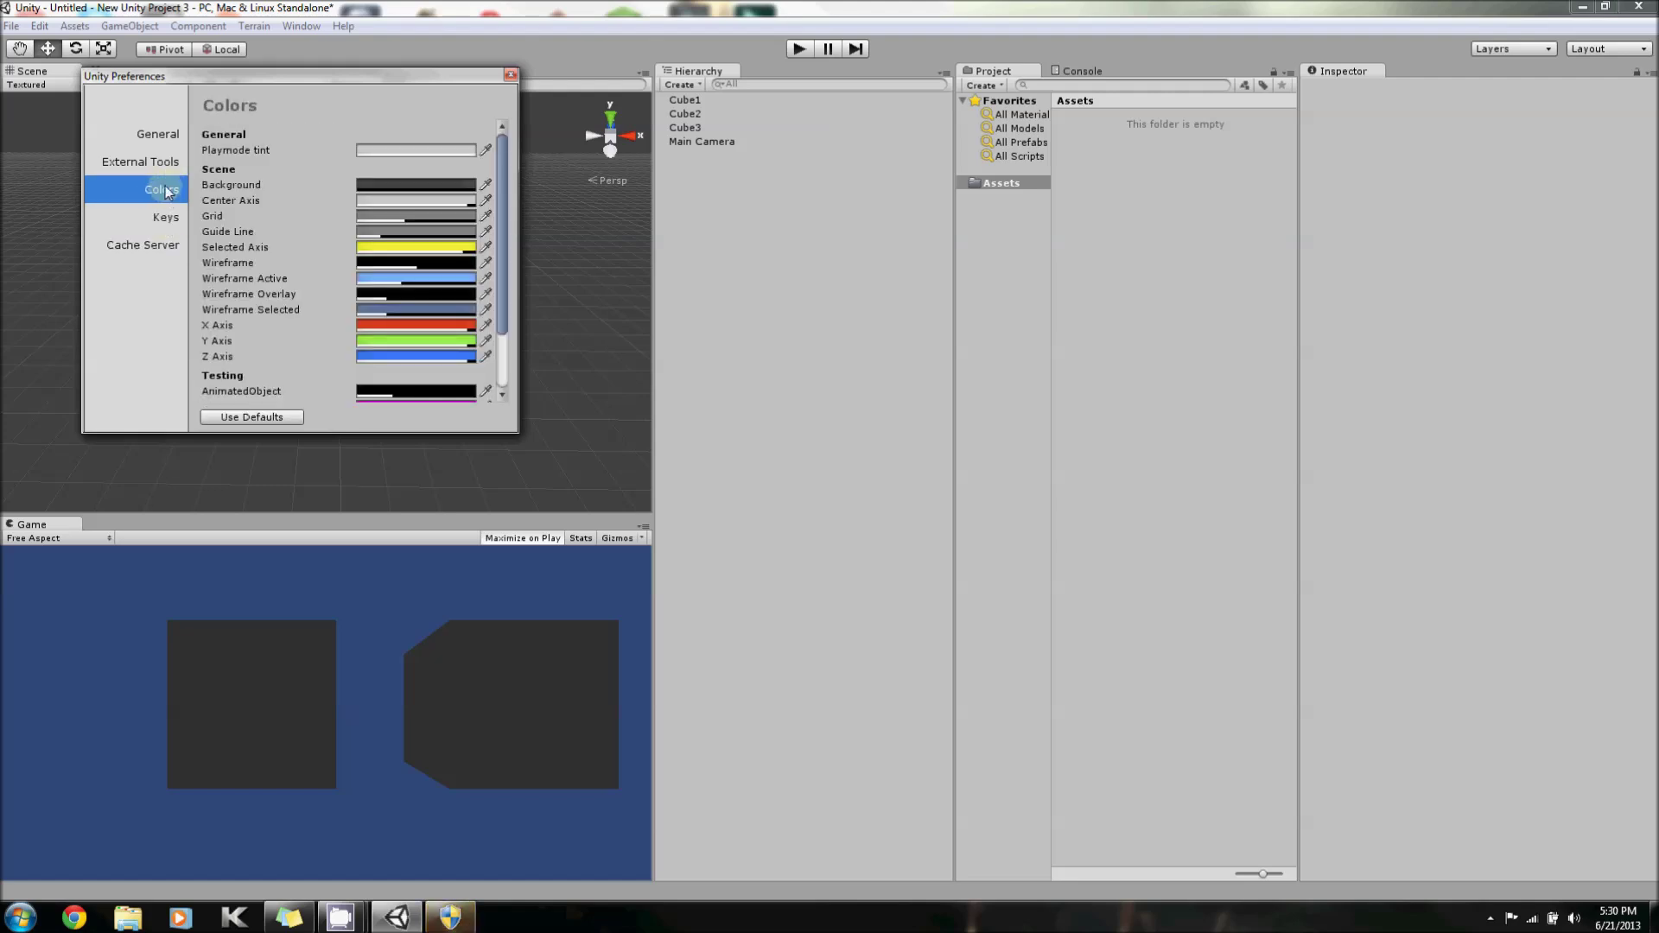
pyautogui.moveTo(341, 75); pyautogui.dragTo(1126, 99)
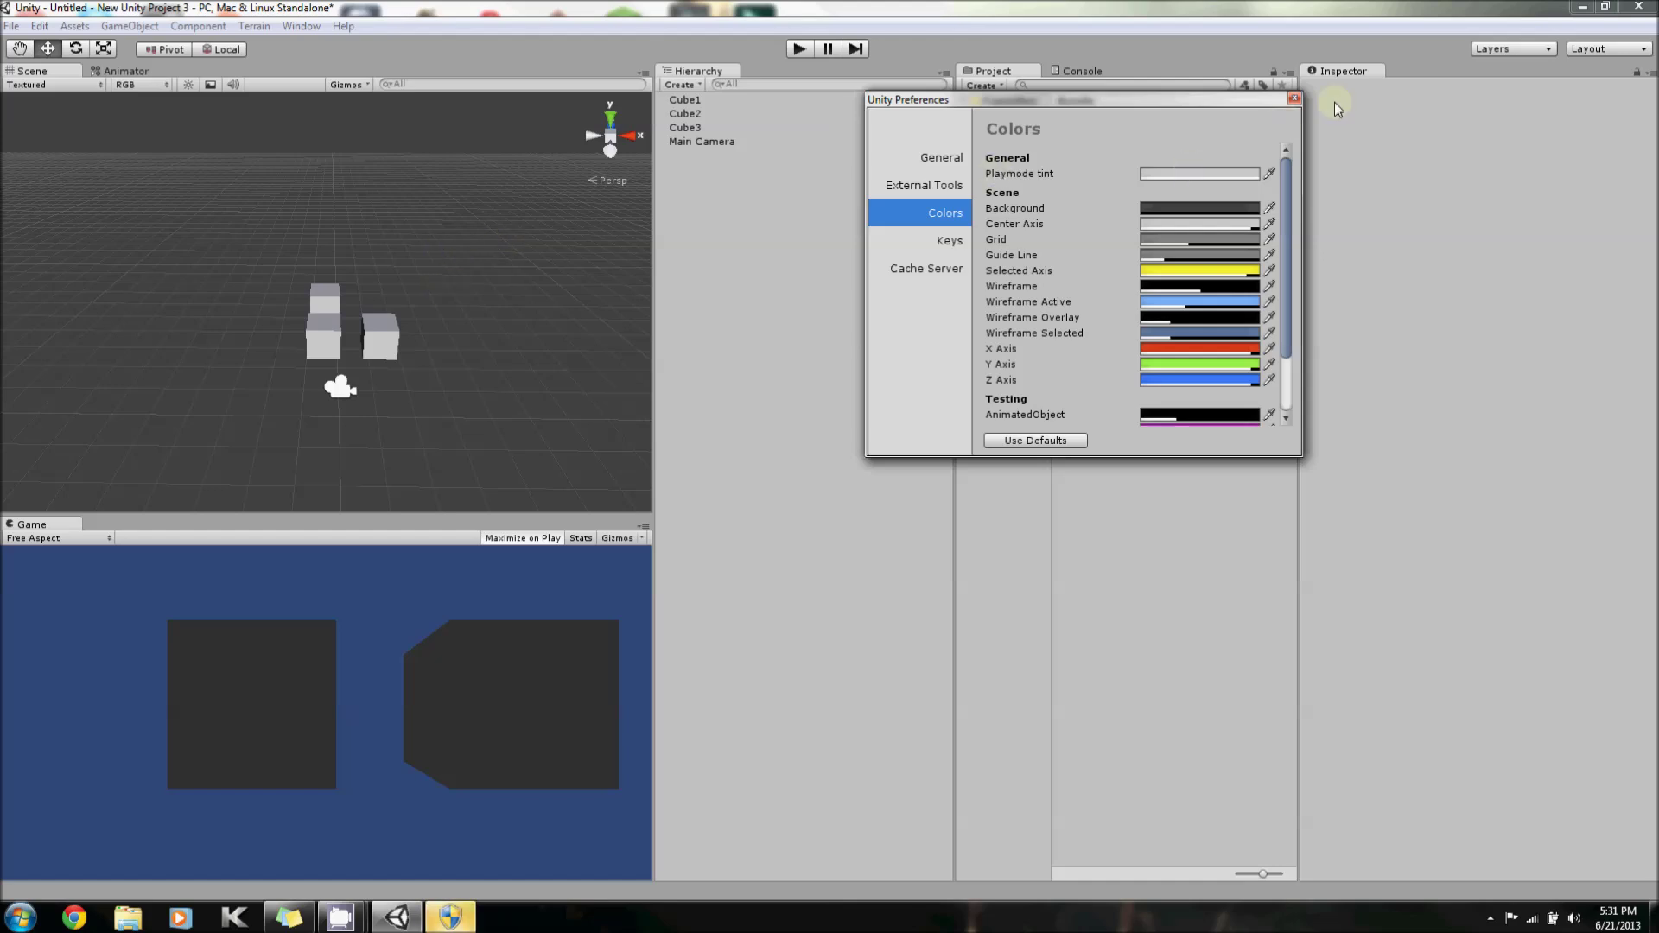
# Close the Preferences window, then view the Assets and Edit menus and dismiss them.
pyautogui.click(1294, 98)
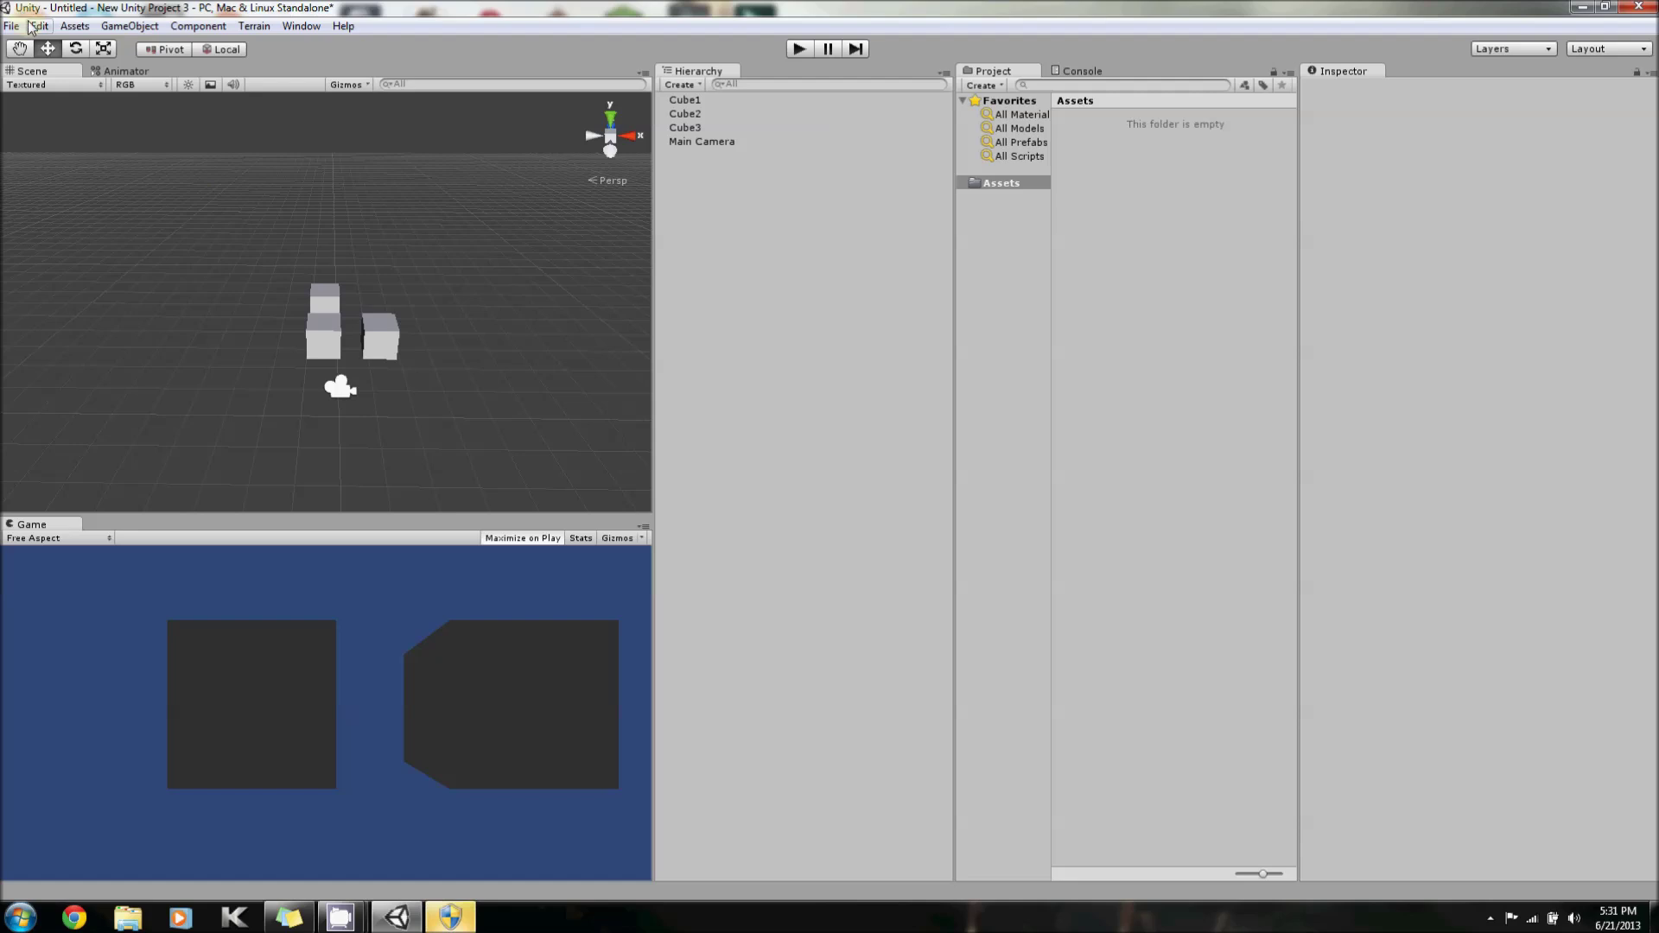
pyautogui.click(62, 28)
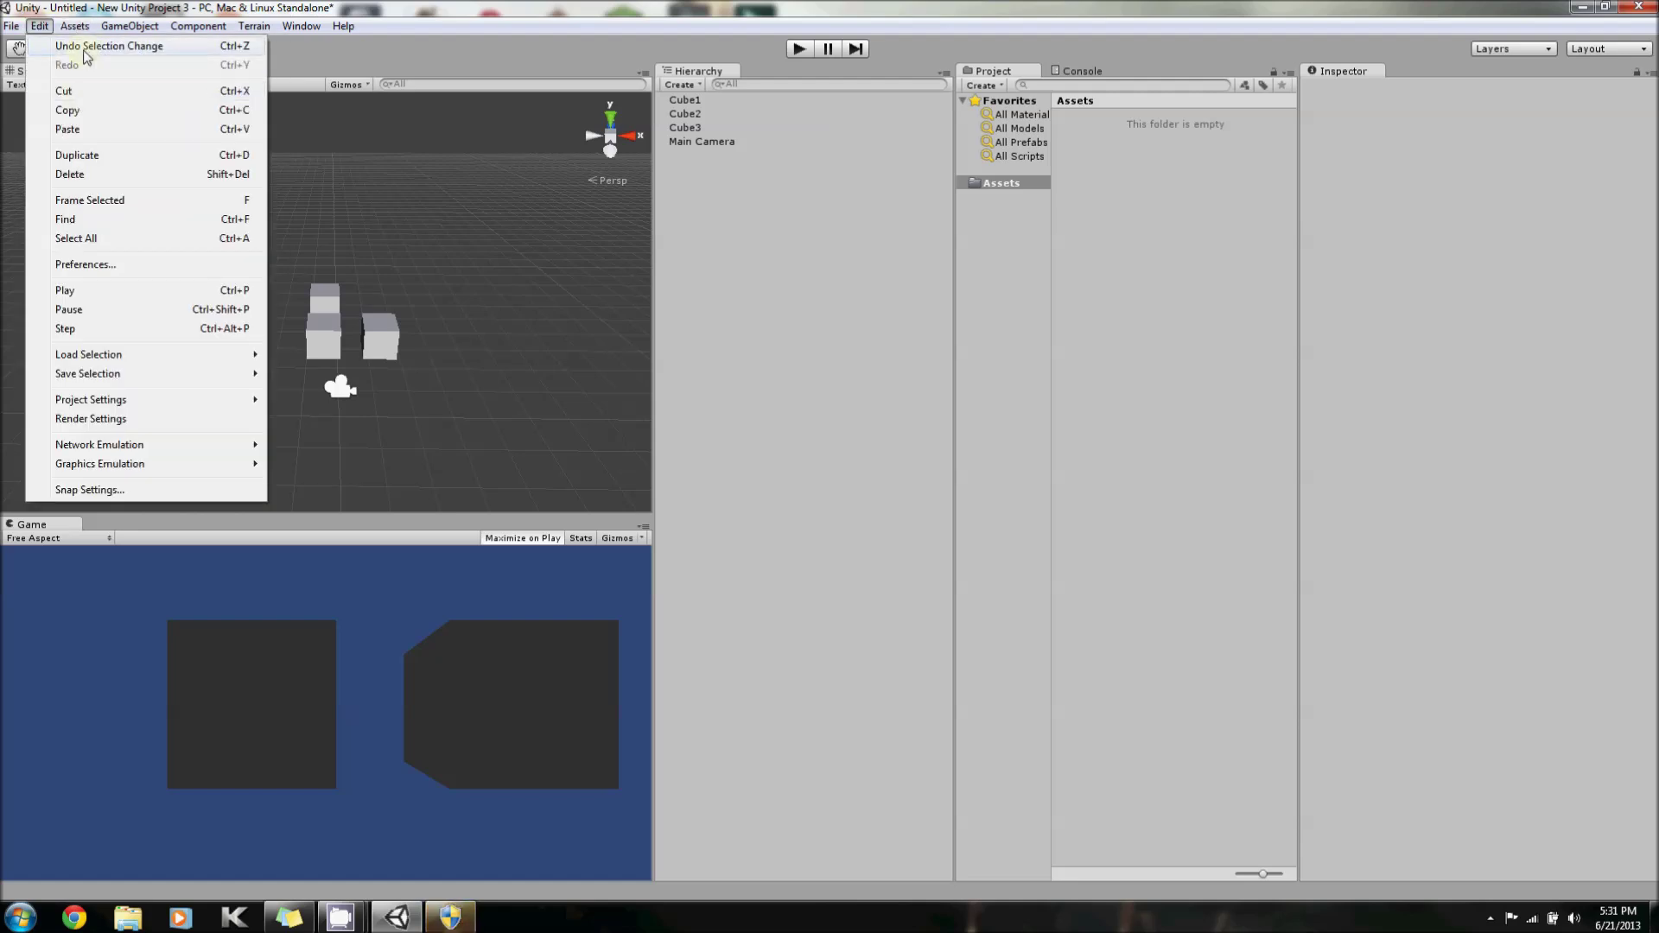
pyautogui.moveTo(39, 26)
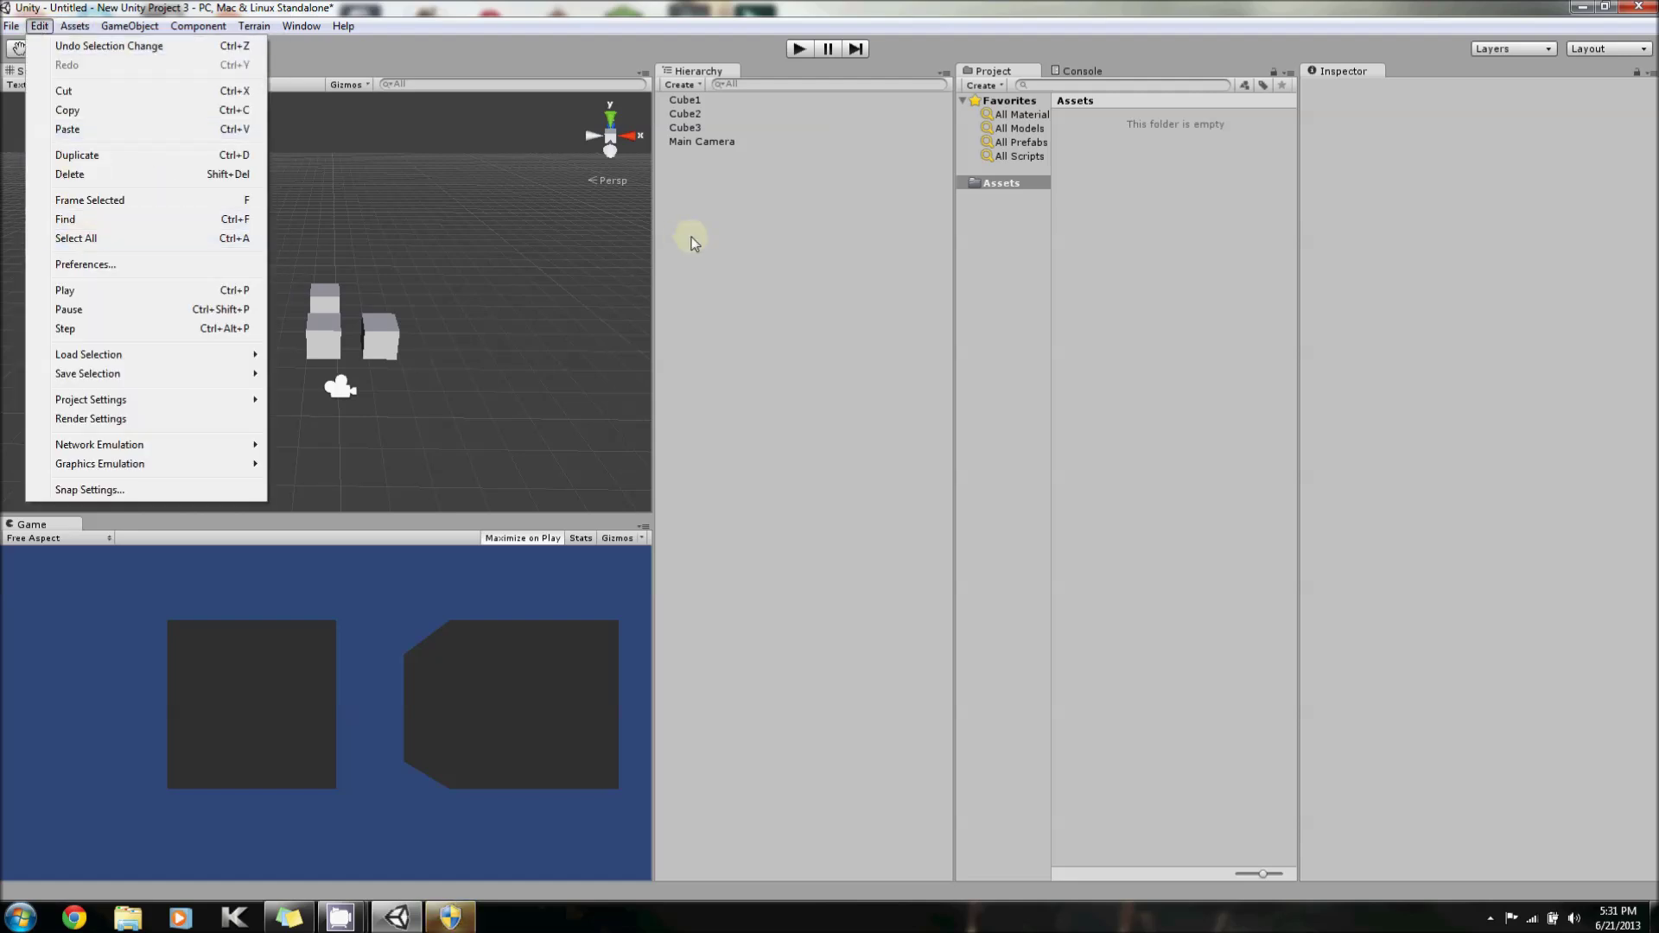
pyautogui.click(729, 242)
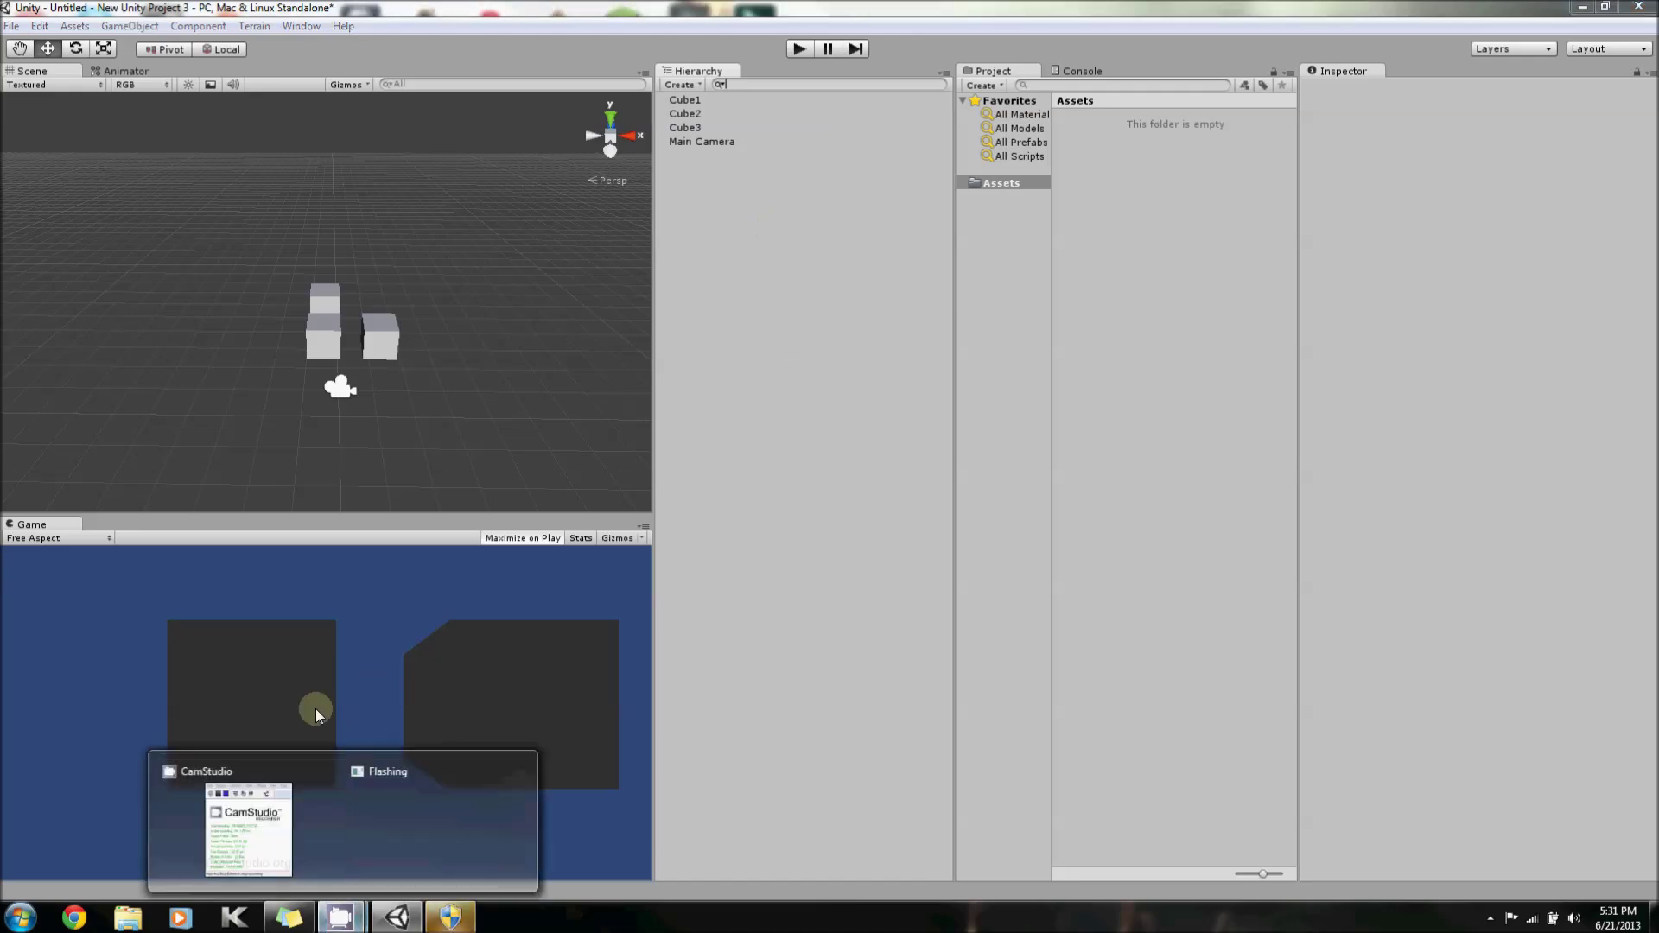